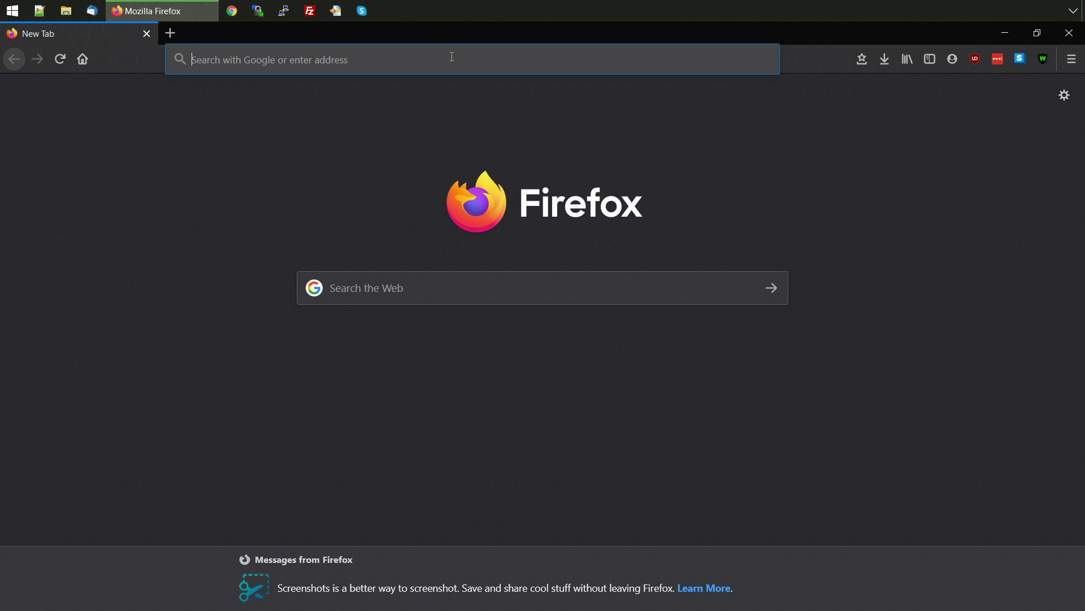
Search the web for "email providers with two factor authentication"
type("email pro")
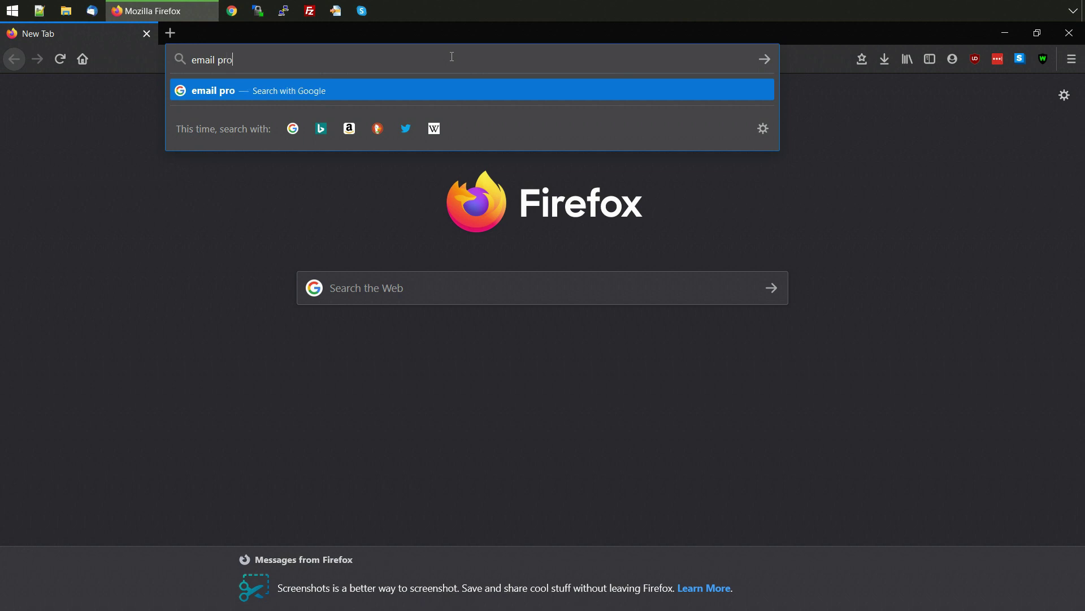
type("viders with ")
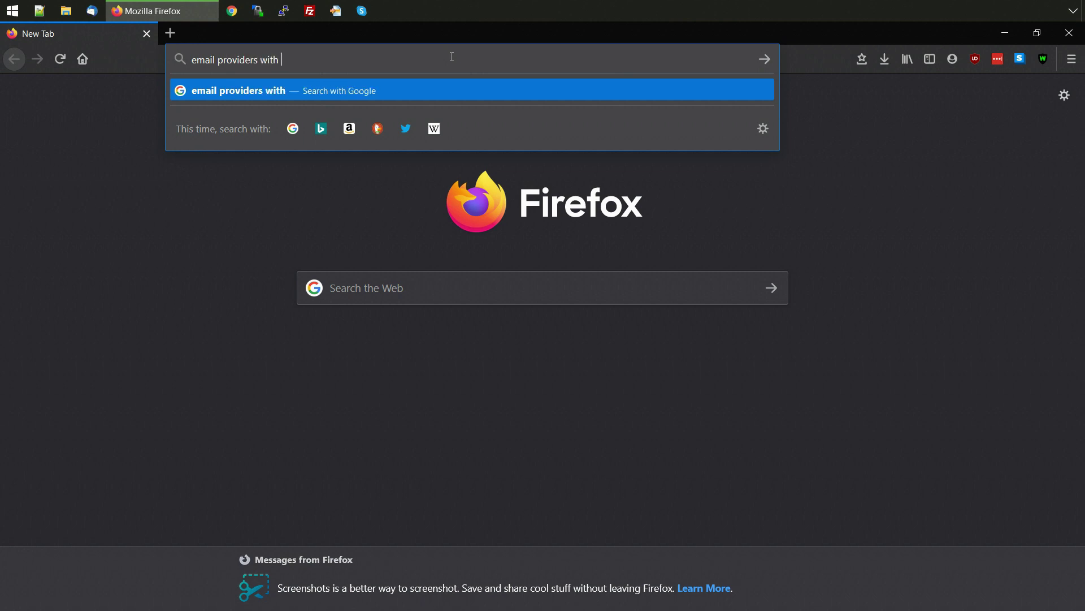
type("two factor auth")
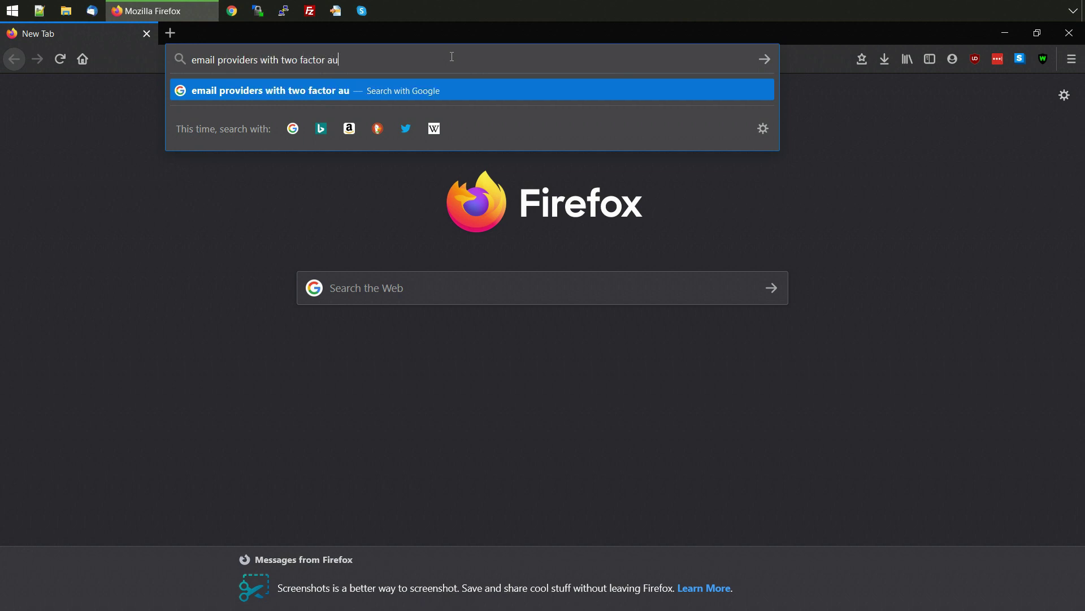
type("entication")
key("Return")
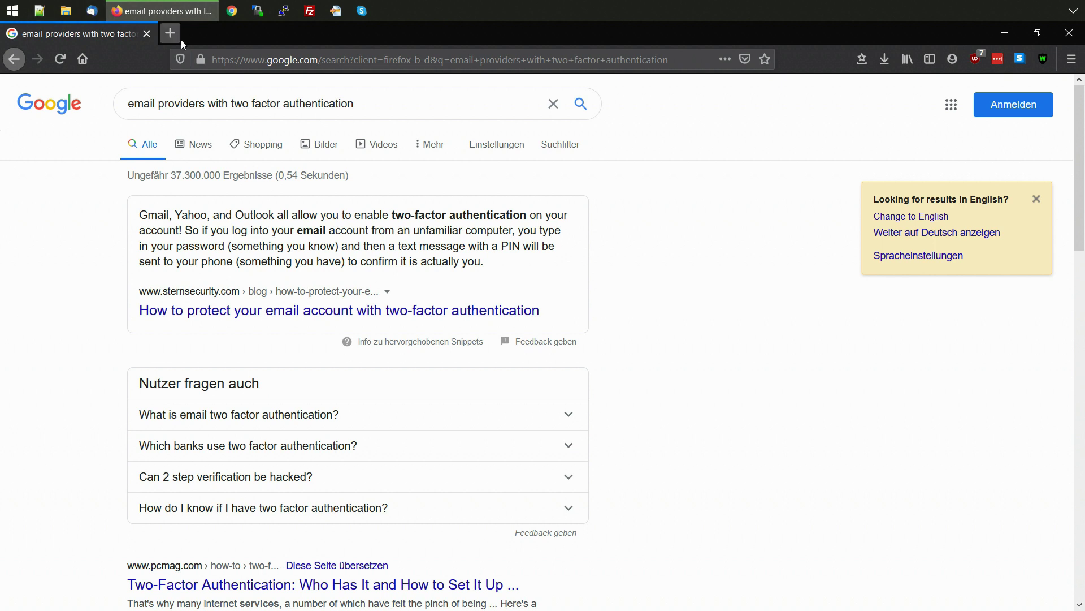
Check the site information of the search page and open binance.com in the same tab
left_click(201, 59)
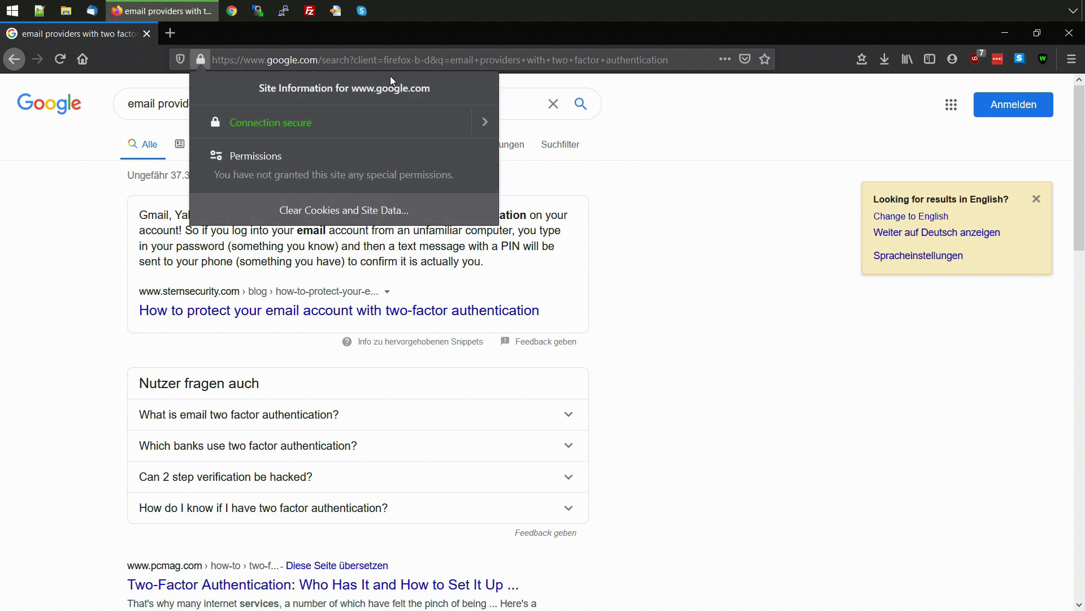
key("Escape")
left_click(556, 59)
type("binance.com")
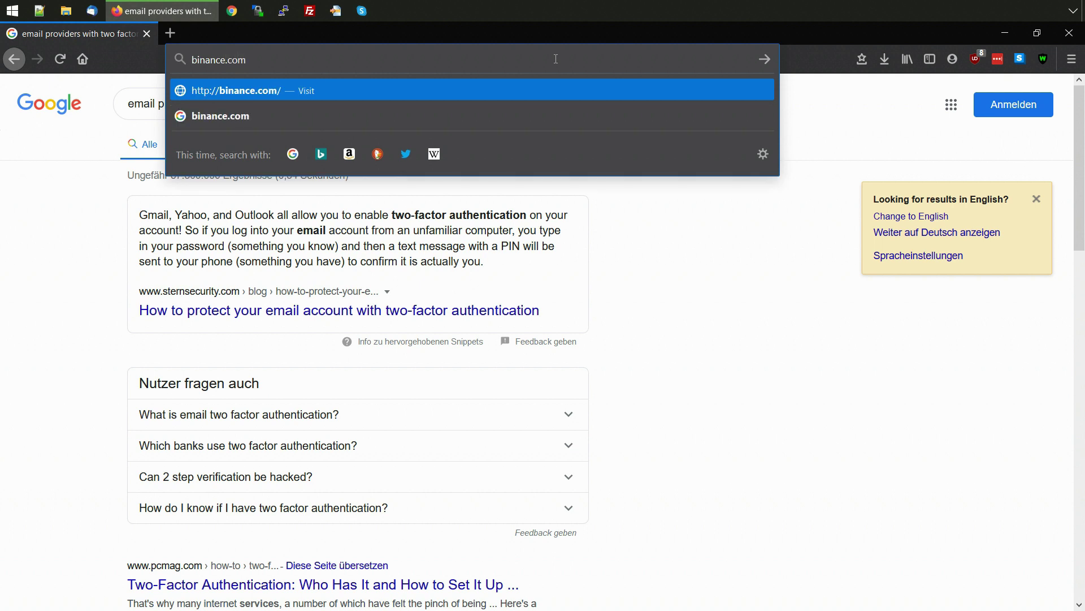
key("Return")
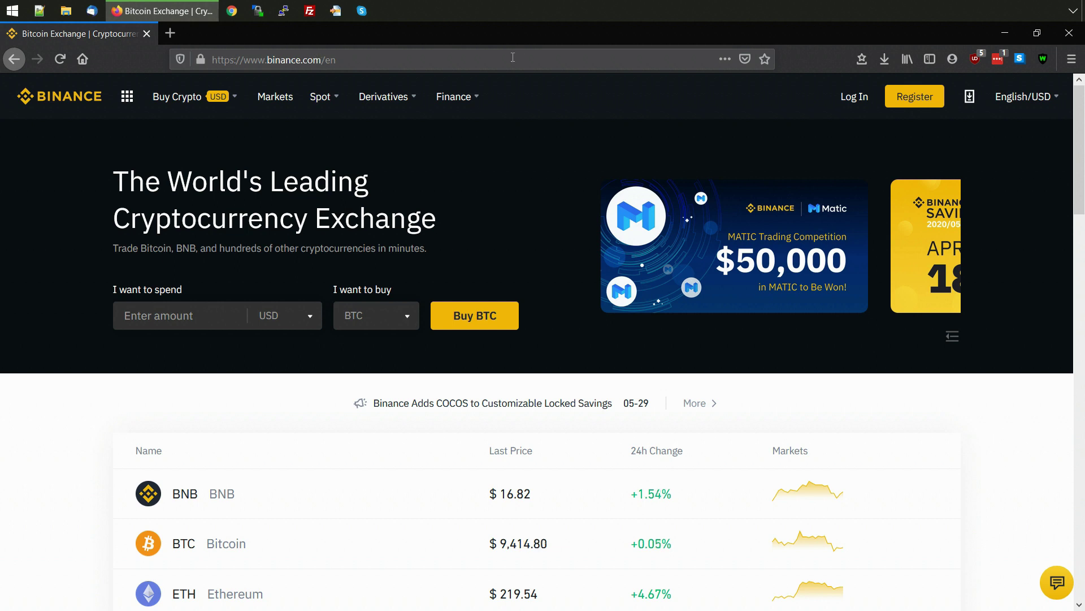
Open the Binance account registration form and check the requirements for the password field
left_click(909, 108)
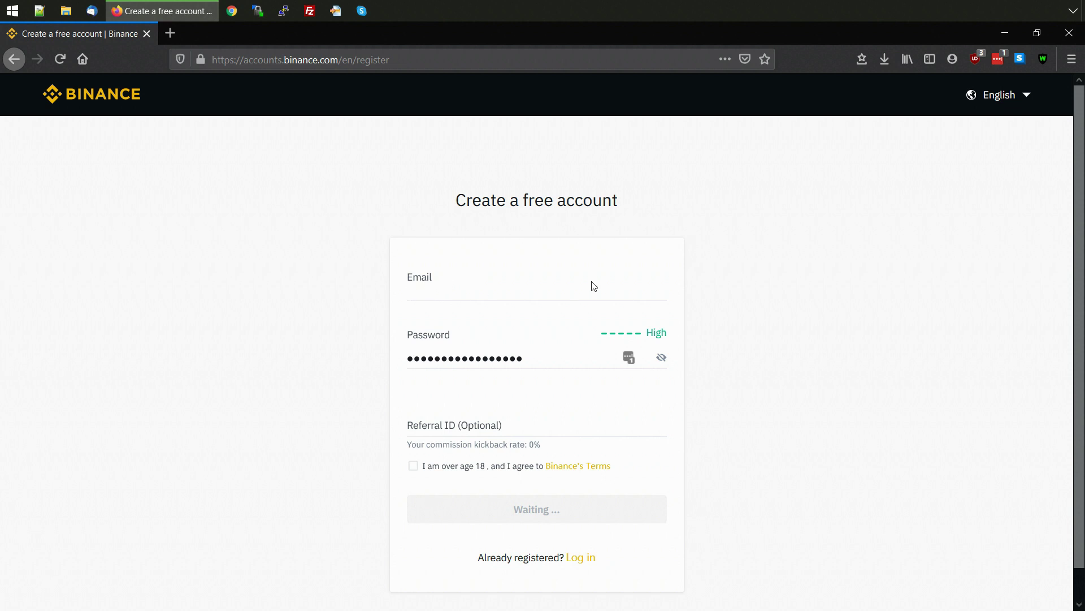
left_click(543, 355)
left_click(367, 363)
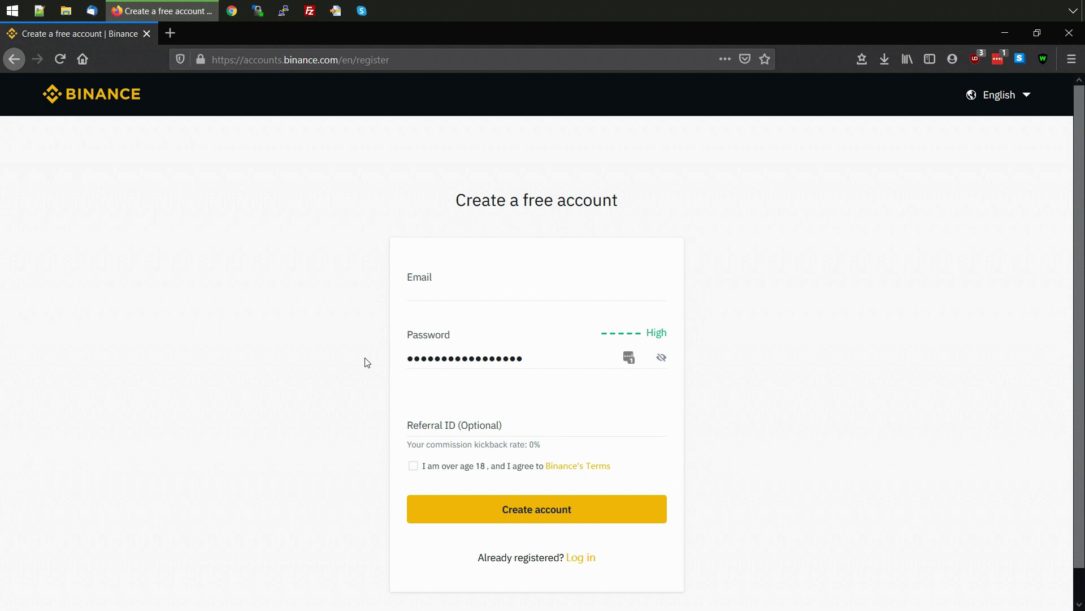
Open the password manager site lastpass.com in a new tab
left_click(174, 32)
type("lastpass.com")
key("Return")
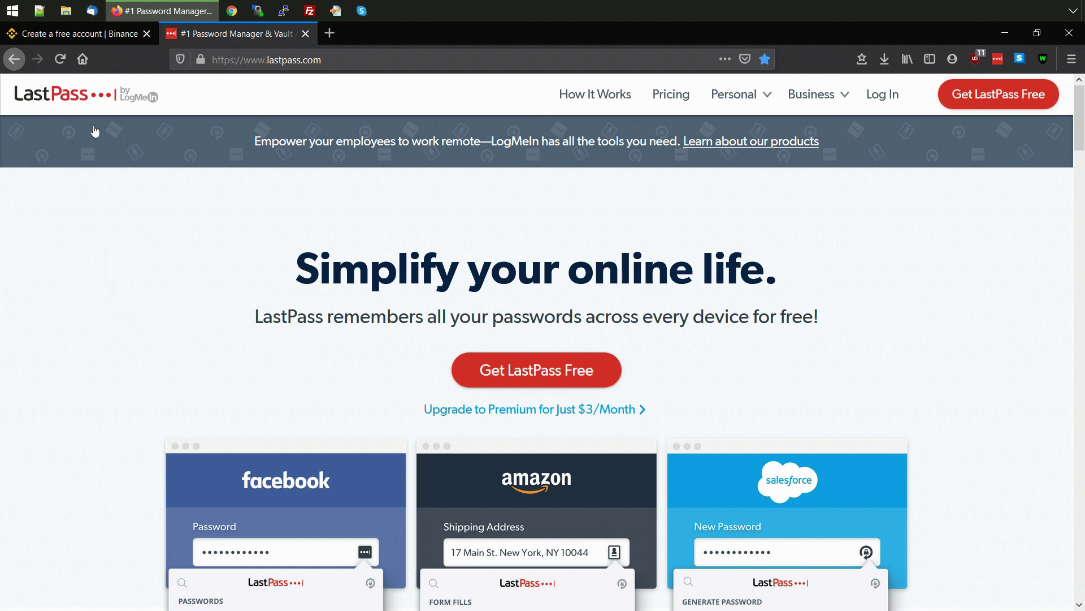
Return to the Binance registration form, review the password requirements, and accept the over-18 and Binance's Terms agreement
left_click(79, 34)
left_click(540, 359)
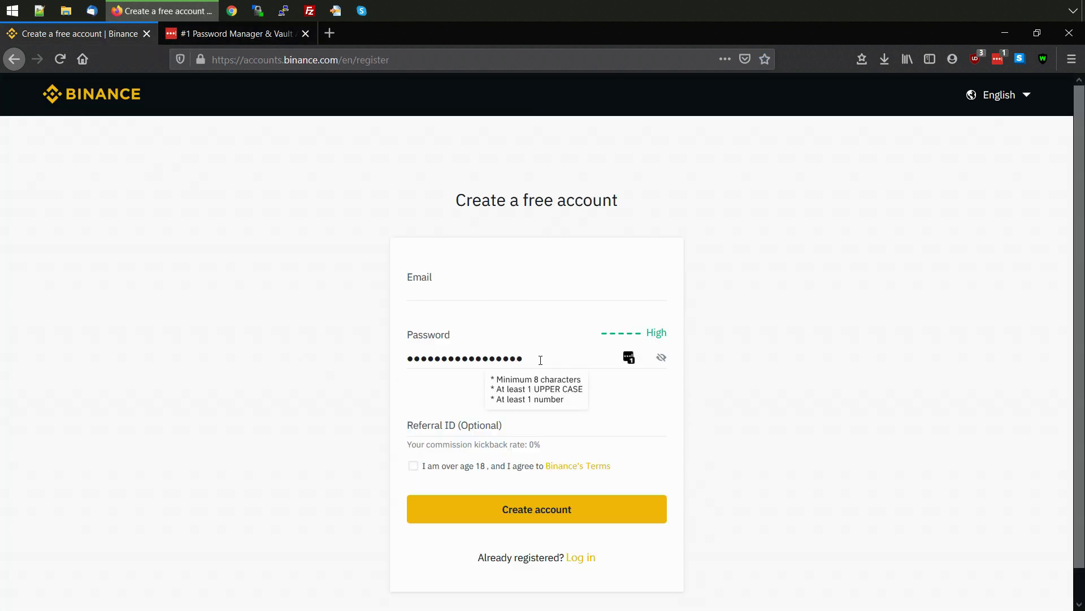
left_click(351, 384)
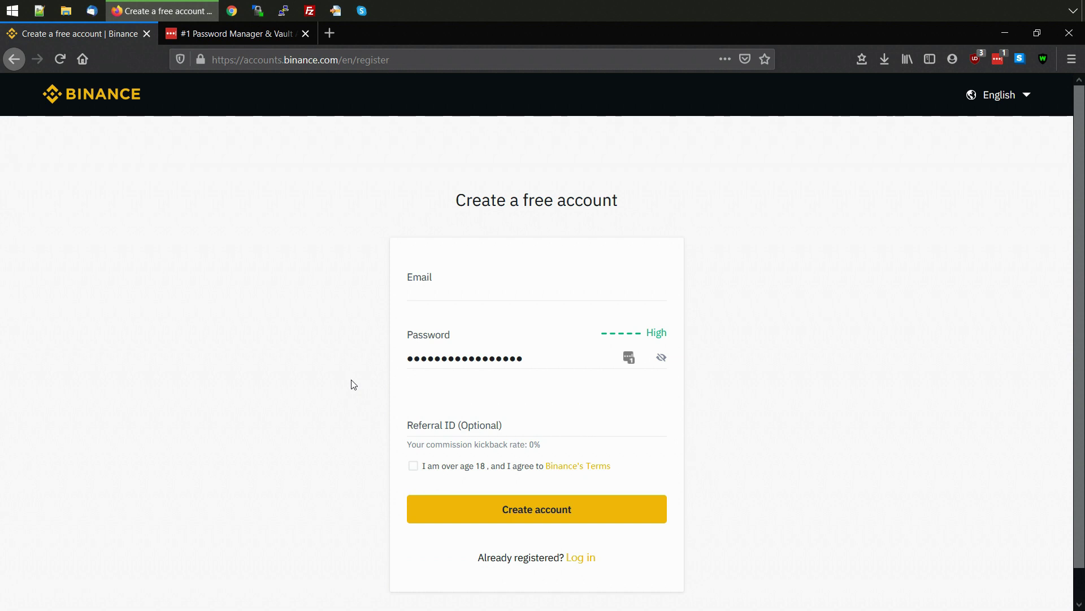
left_click(415, 467)
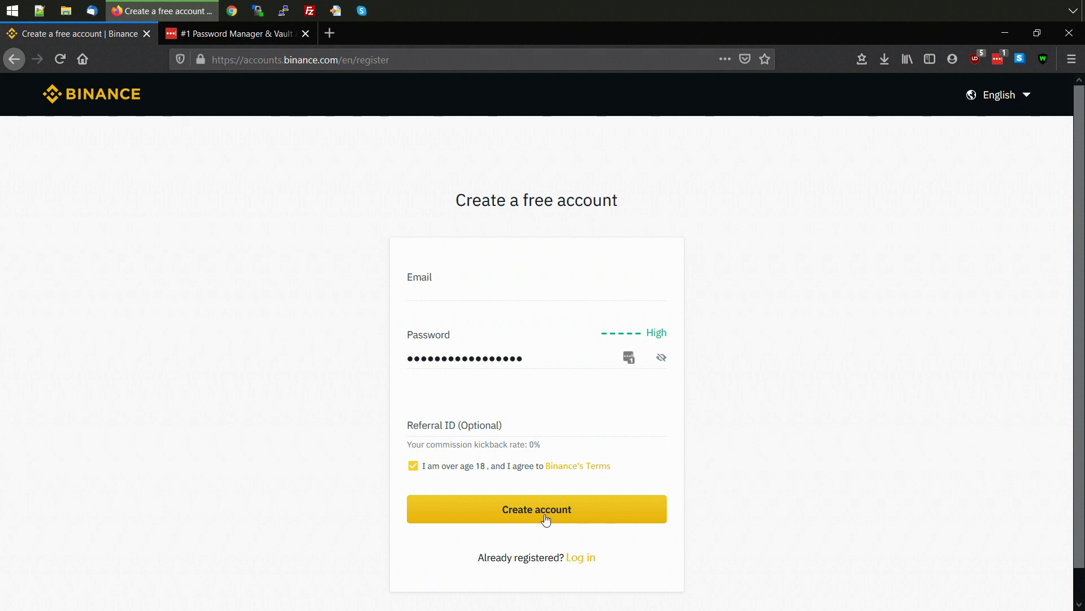
Log in to the existing Binance account instead of registering, and show the Buy Crypto payment options
left_click(580, 559)
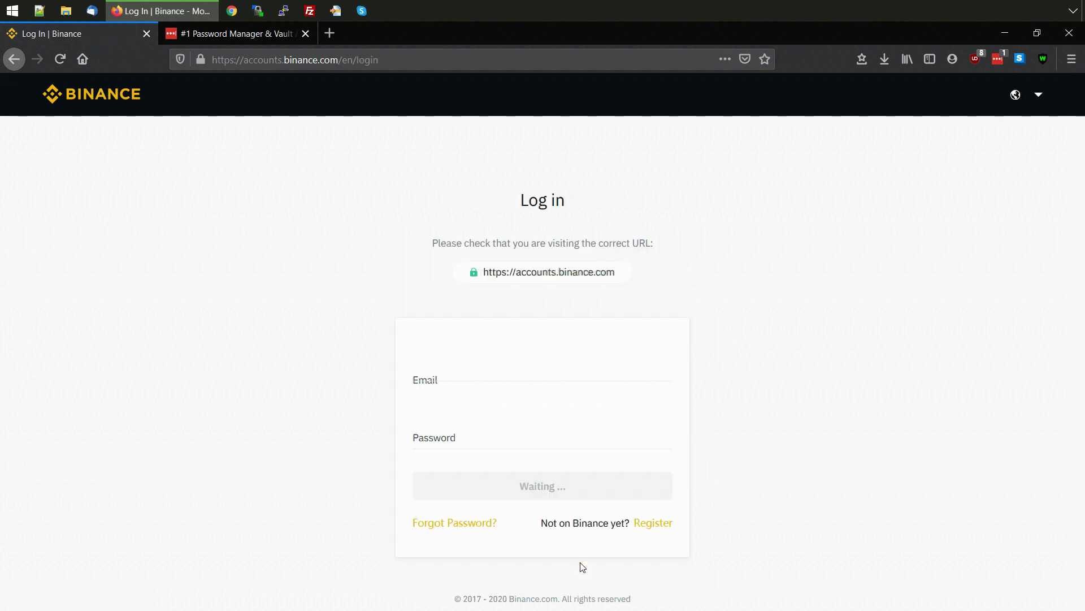
left_click(553, 487)
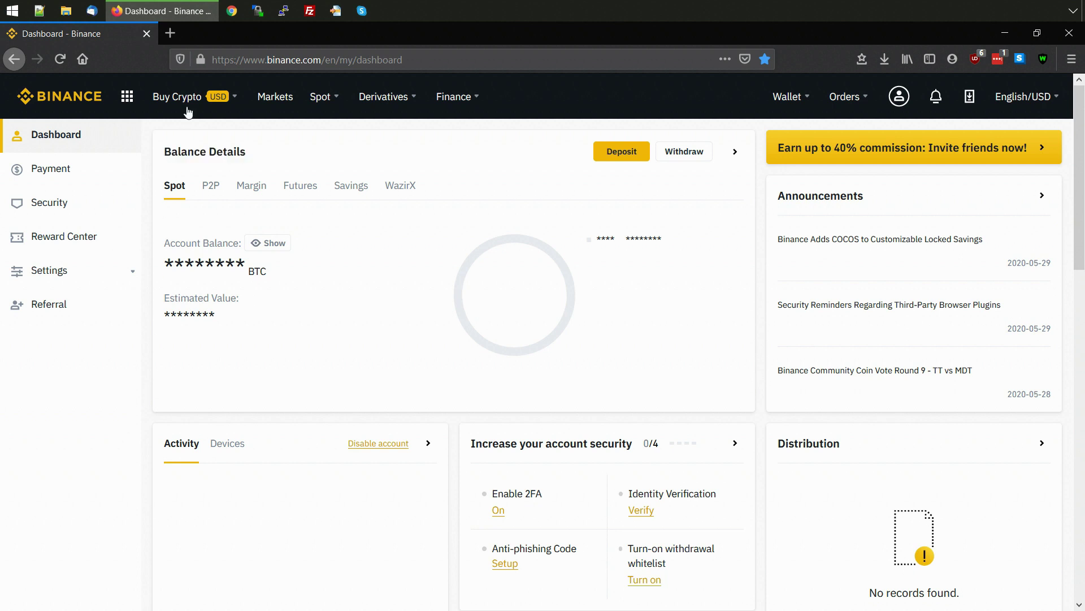
mouse_move(188, 107)
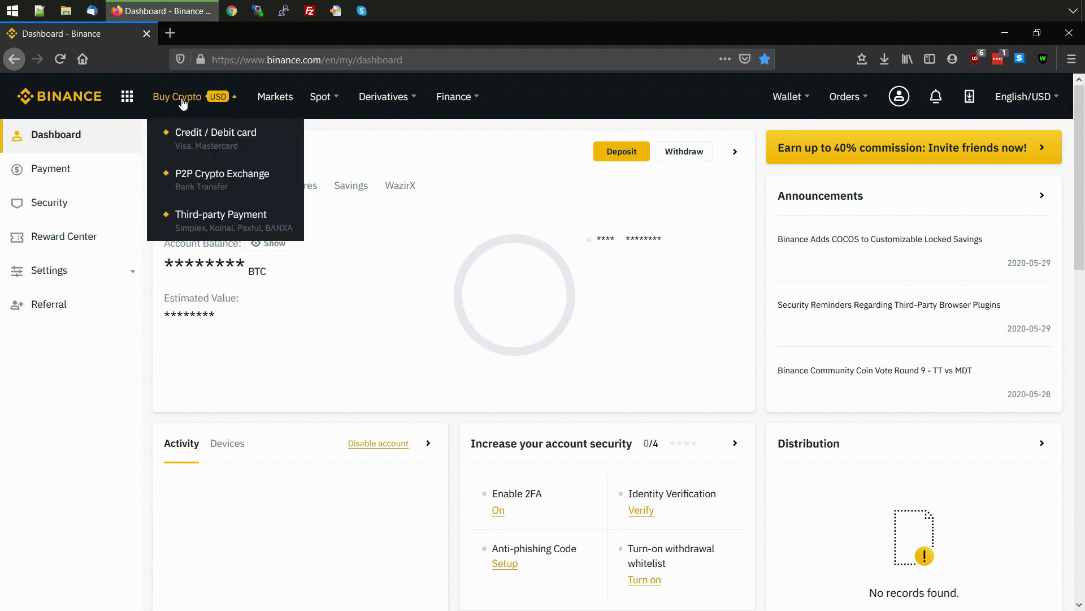
Open coinbase.com in a new tab beside the Binance dashboard
left_click(170, 33)
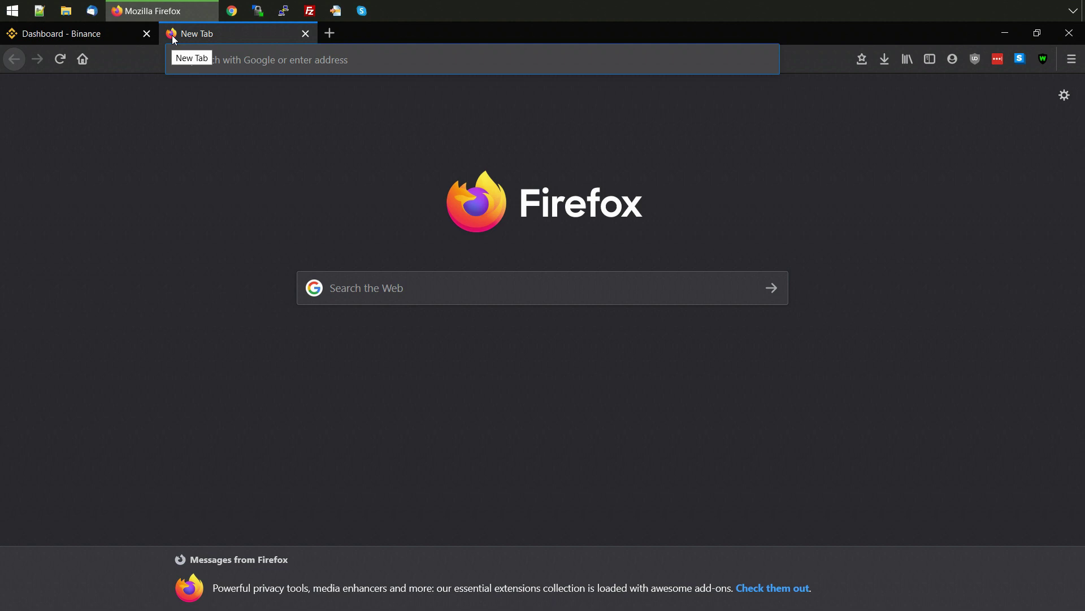
type("coinbase")
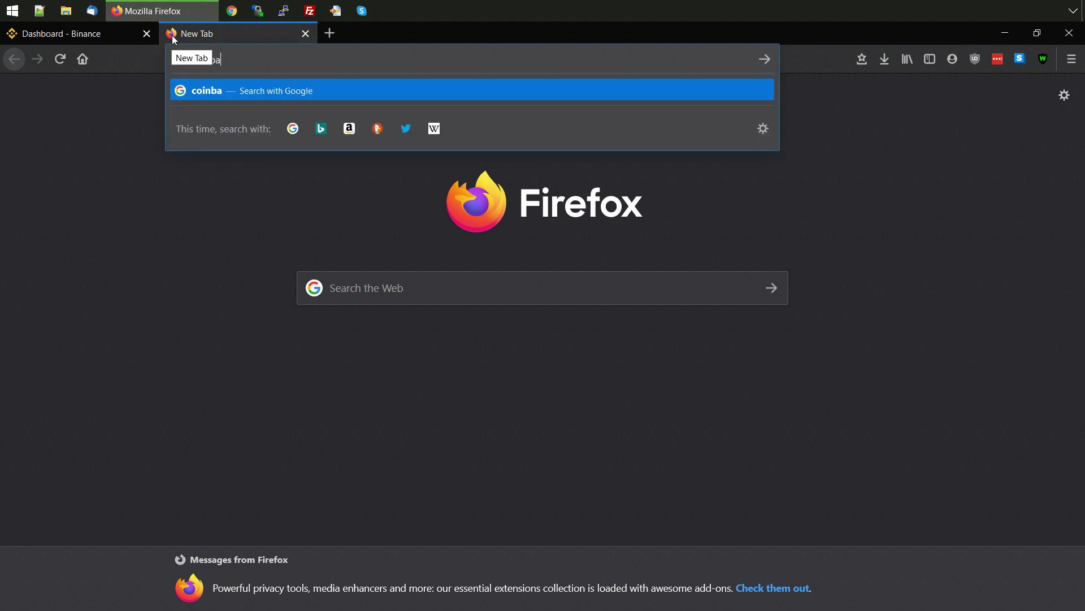
type(".com")
key("Return")
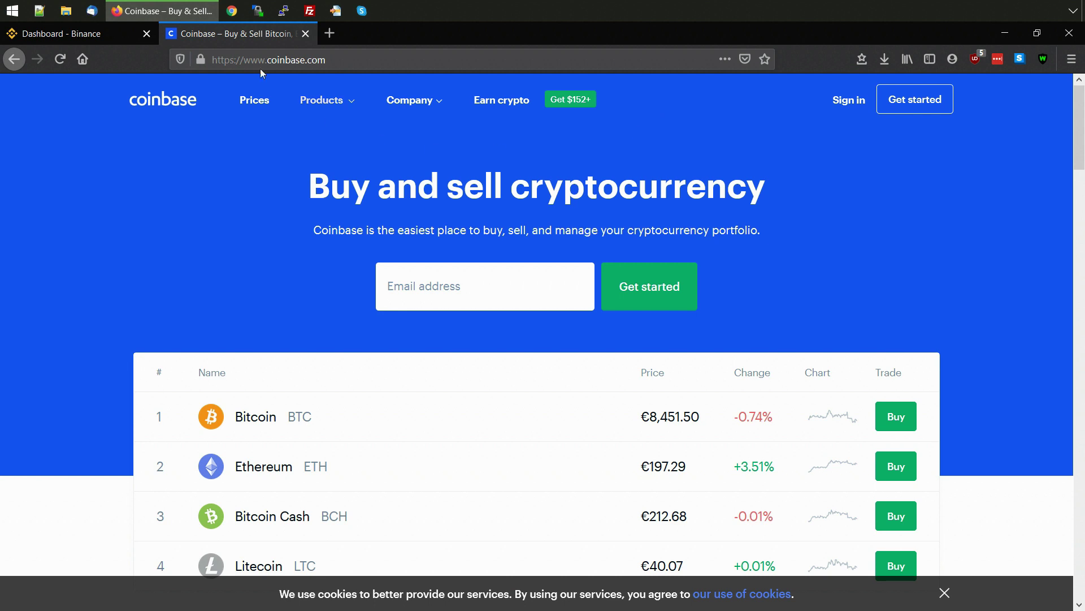
Search for "coinbase pro" in a new tab and open the Coinbase Pro | Digital Asset Exchange result
left_click(330, 34)
type("c")
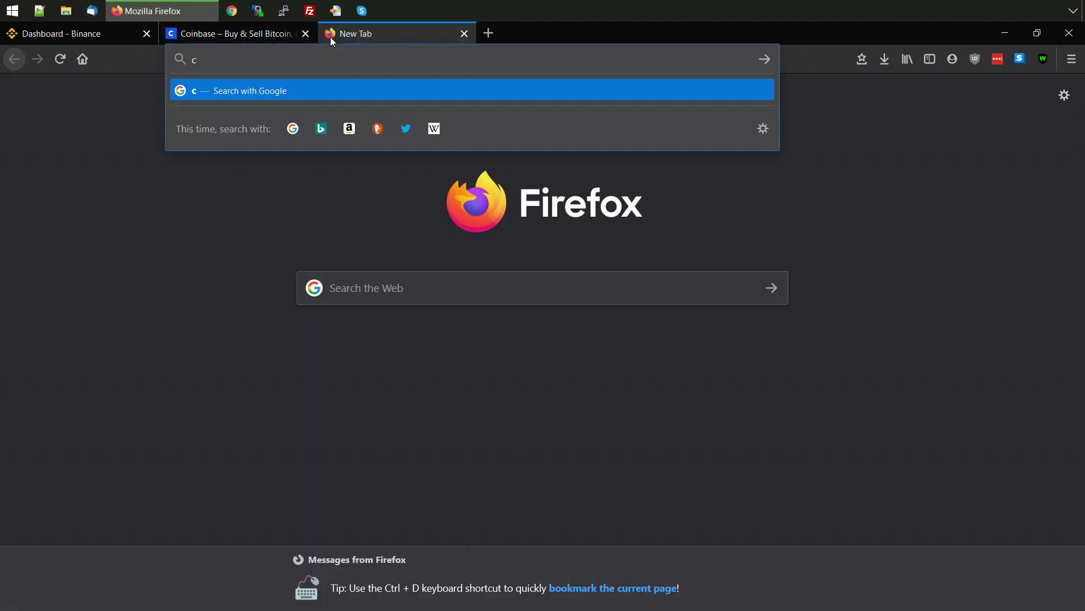
type("oinbase pro")
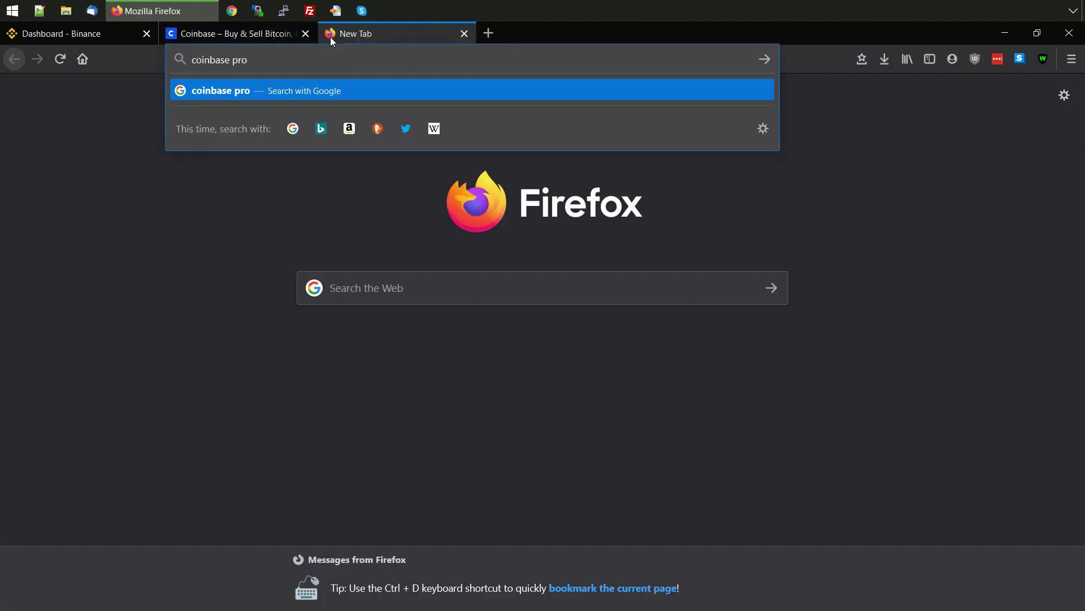
key("Return")
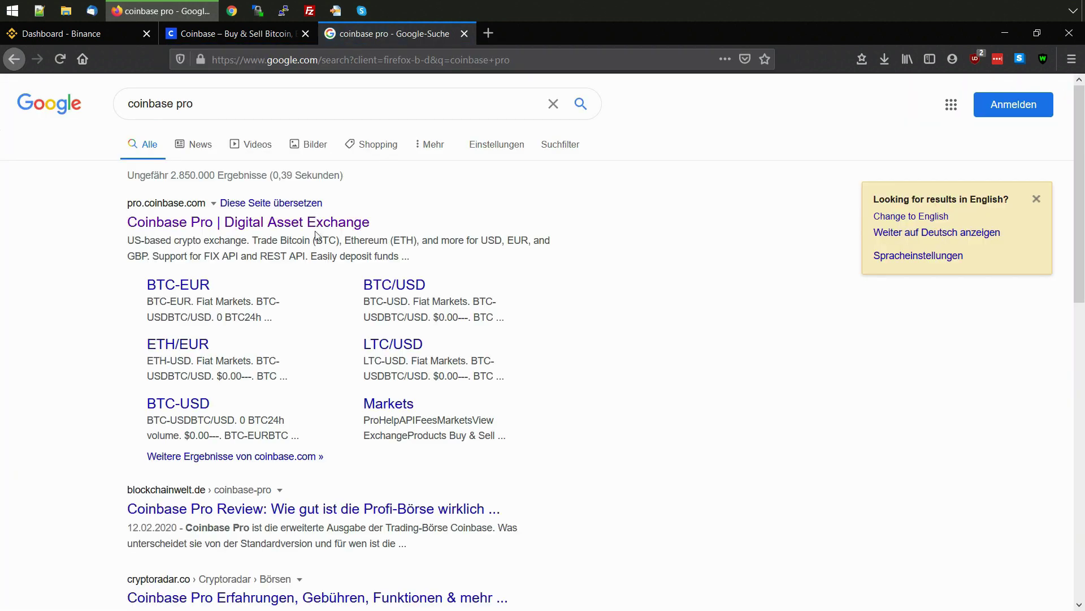
left_click(318, 225)
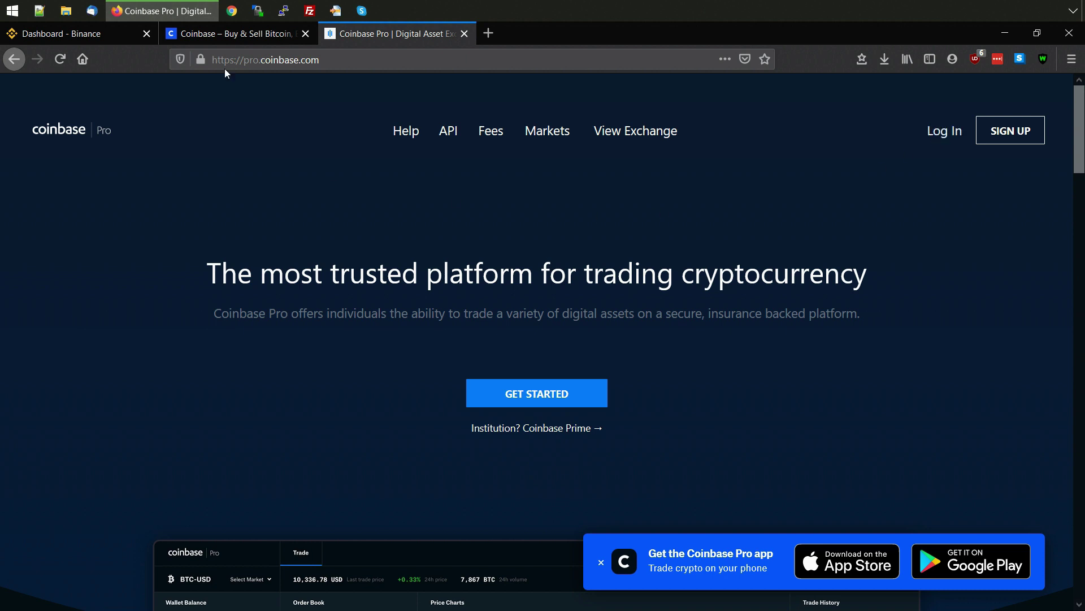
Examine the BTC-USD trading interface preview on the Coinbase Pro home page with the page enlarged to 120%
scroll(426, 220, "down", 9)
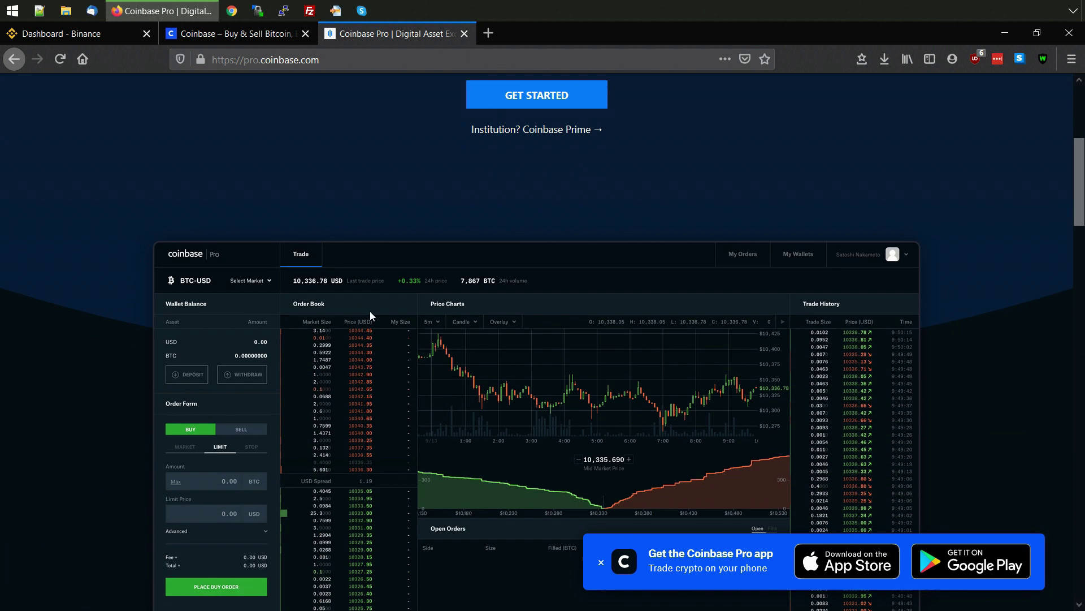
scroll(278, 326, "up", 1)
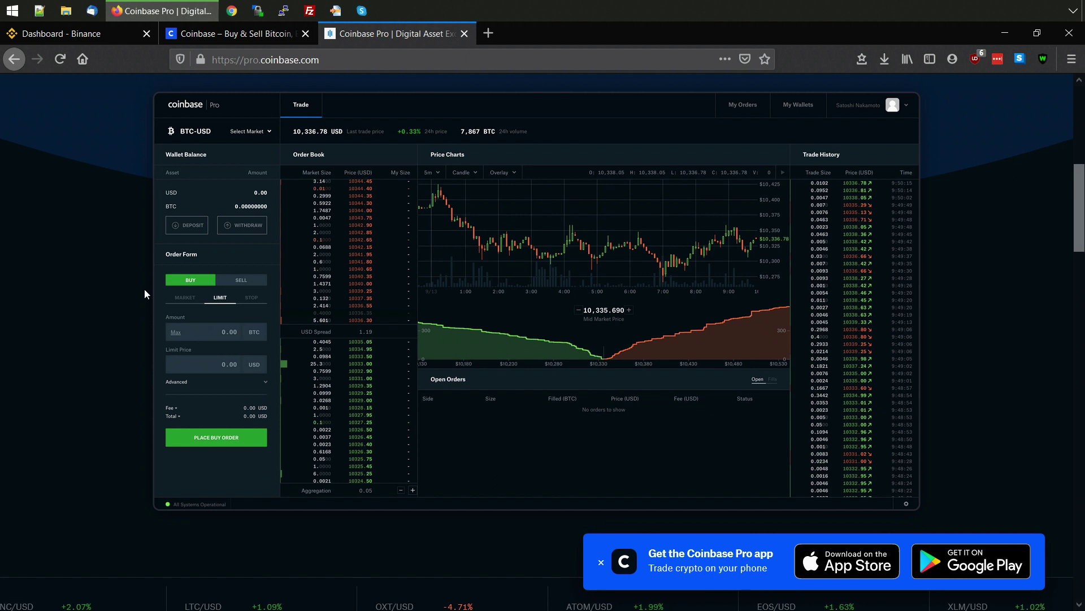
key("ctrl+plus")
key("ctrl+plus")
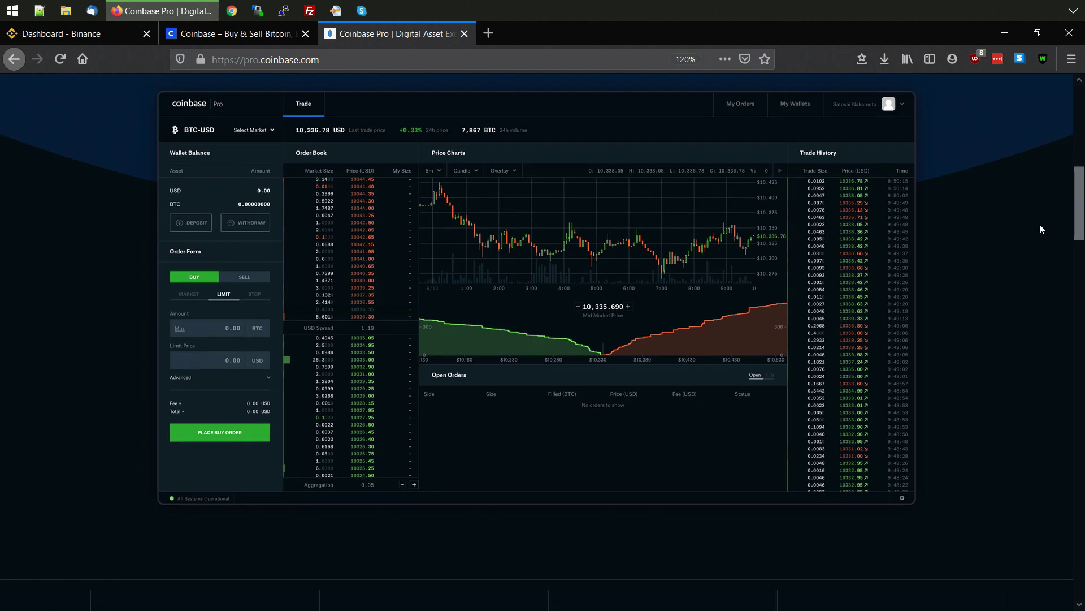
left_click_drag(1081, 228, 1081, 223)
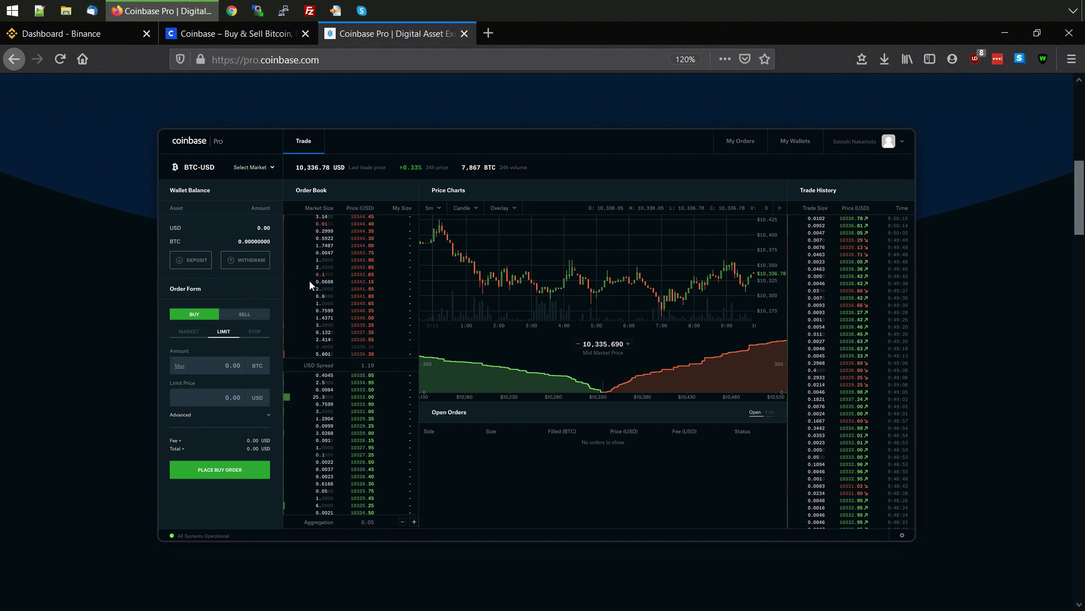
scroll(307, 273, "up", 8)
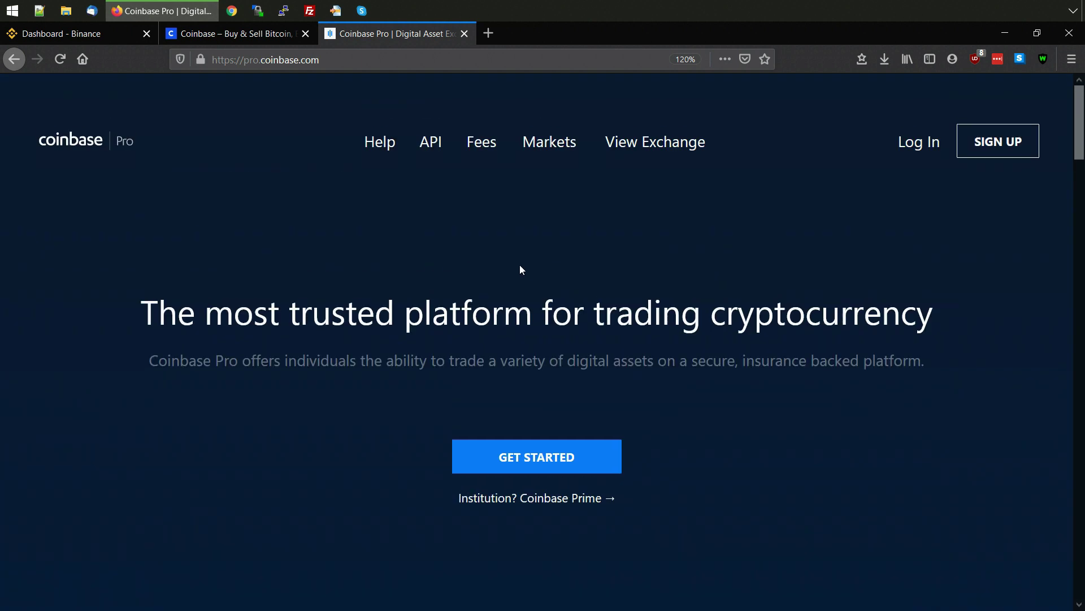
Open the Coinbase Pro fee structure and examine the taker and maker fees for the "Up to $10k" tier
left_click(485, 150)
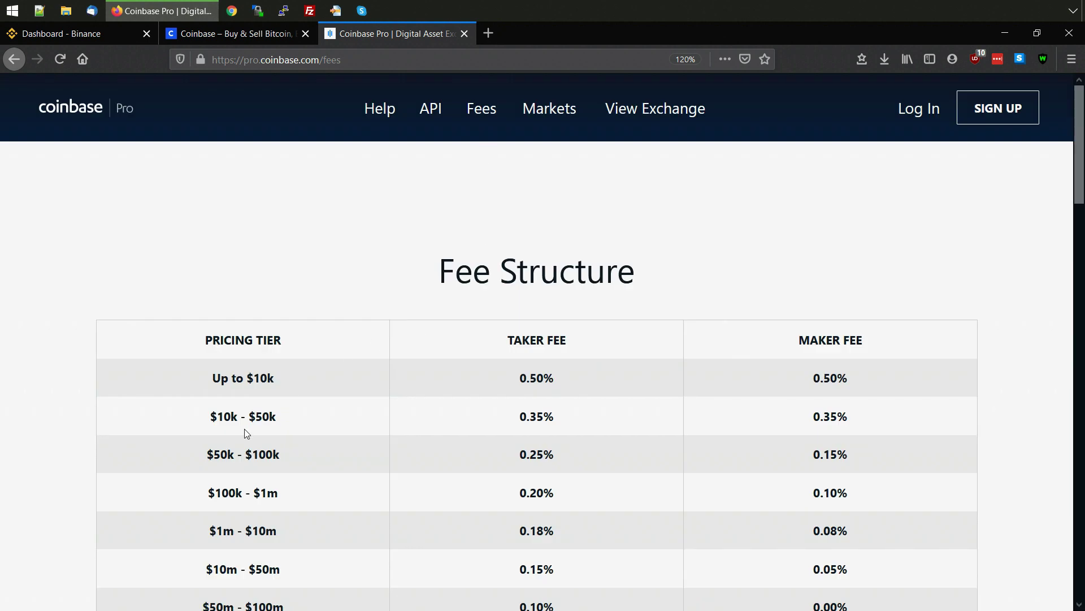
left_click_drag(210, 378, 295, 371)
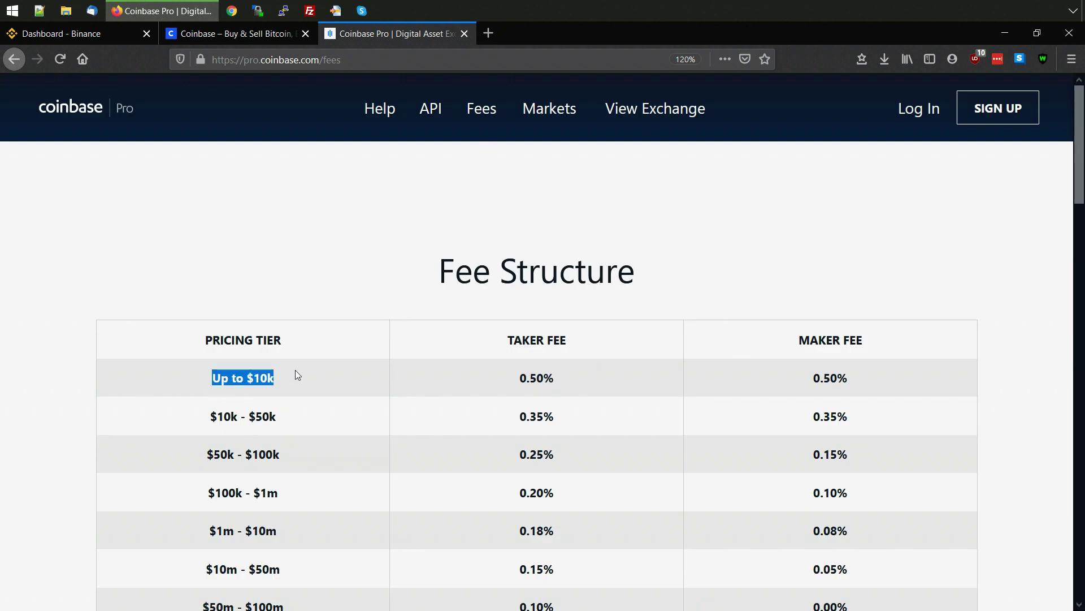
left_click_drag(503, 376, 616, 387)
left_click_drag(799, 392, 910, 383)
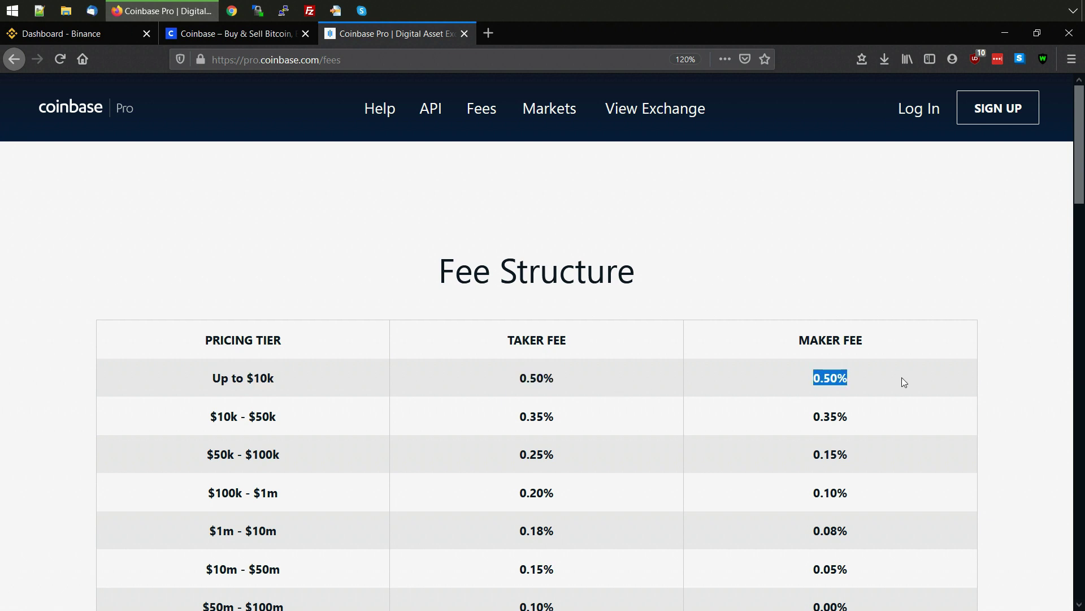
scroll(382, 380, "down", 2)
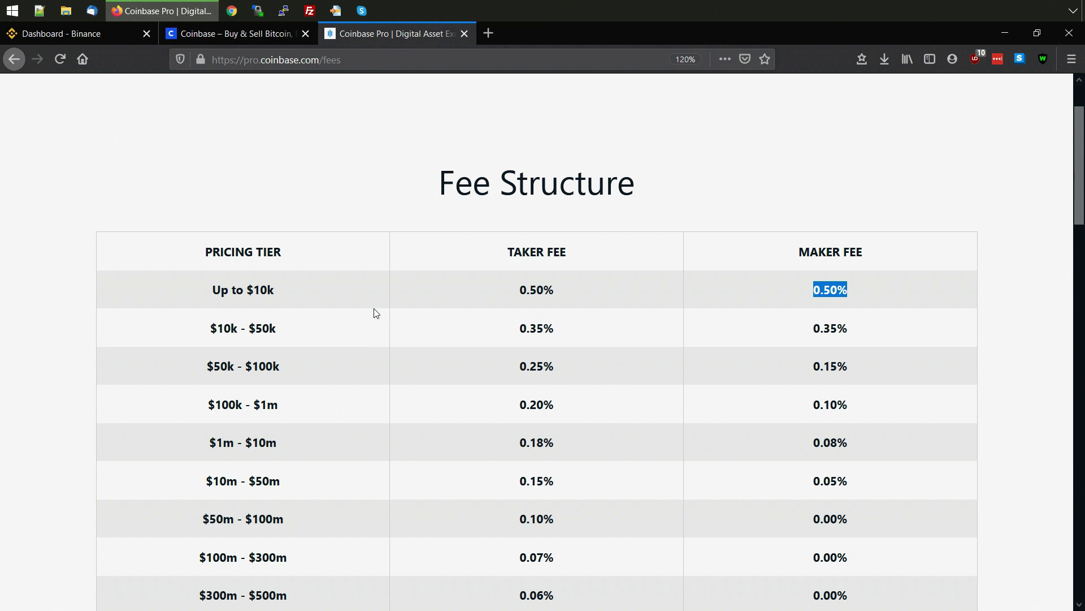
scroll(374, 308, "up", 2)
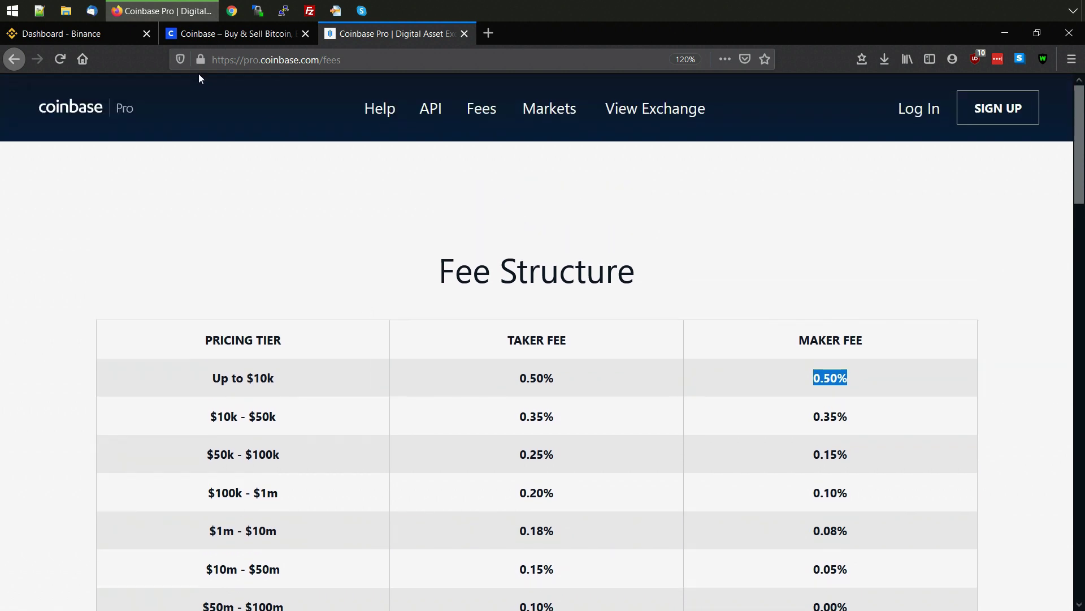
View the product list on the regular Coinbase site and close its tab
left_click(224, 34)
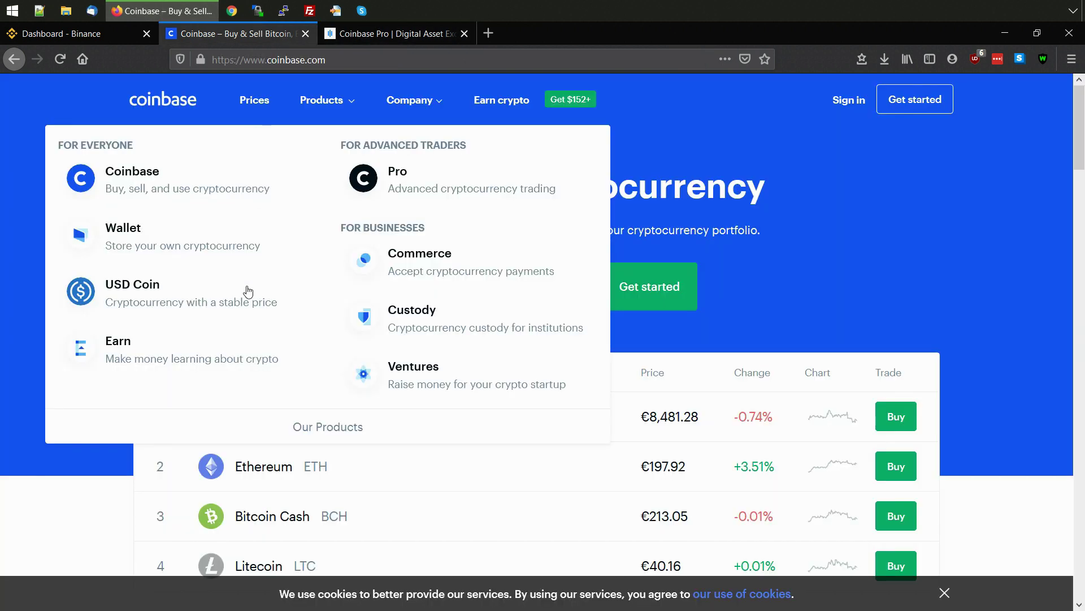
left_click(306, 34)
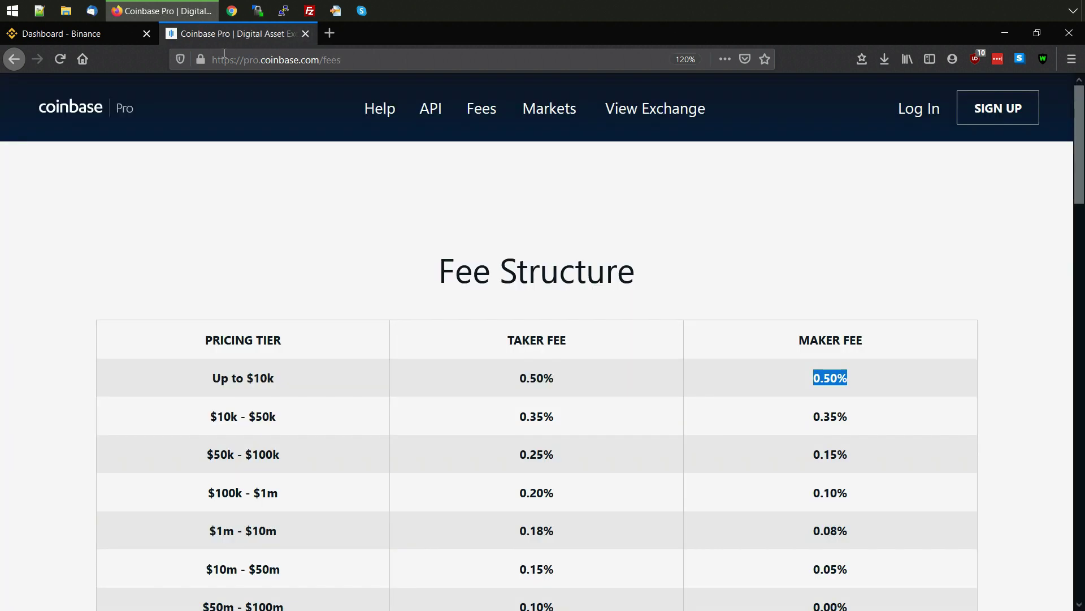
Return to the Coinbase Pro home page and view its BTC-USD trading interface preview
left_click(13, 59)
left_click(90, 108)
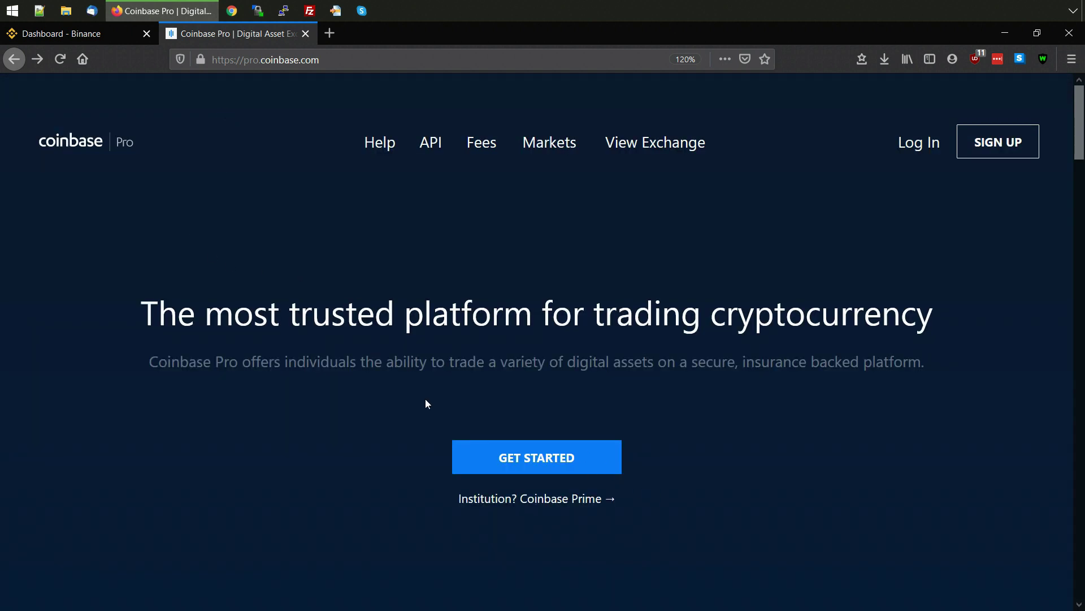
scroll(391, 346, "down", 8)
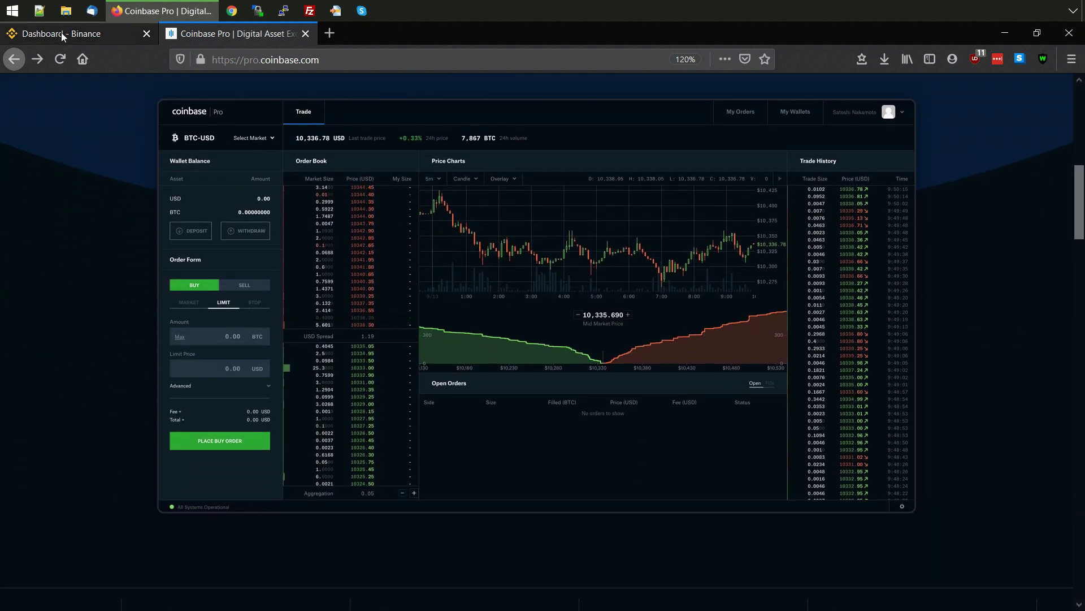
Open the deposit page from the Binance dashboard and copy the BTC deposit address for the BTC network
left_click(61, 34)
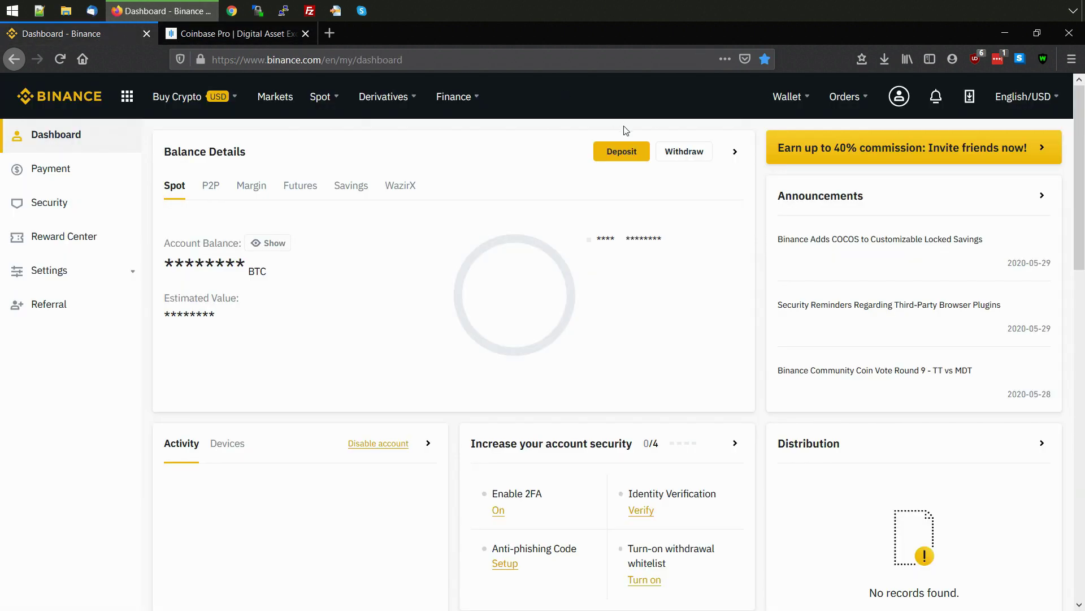
left_click(623, 156)
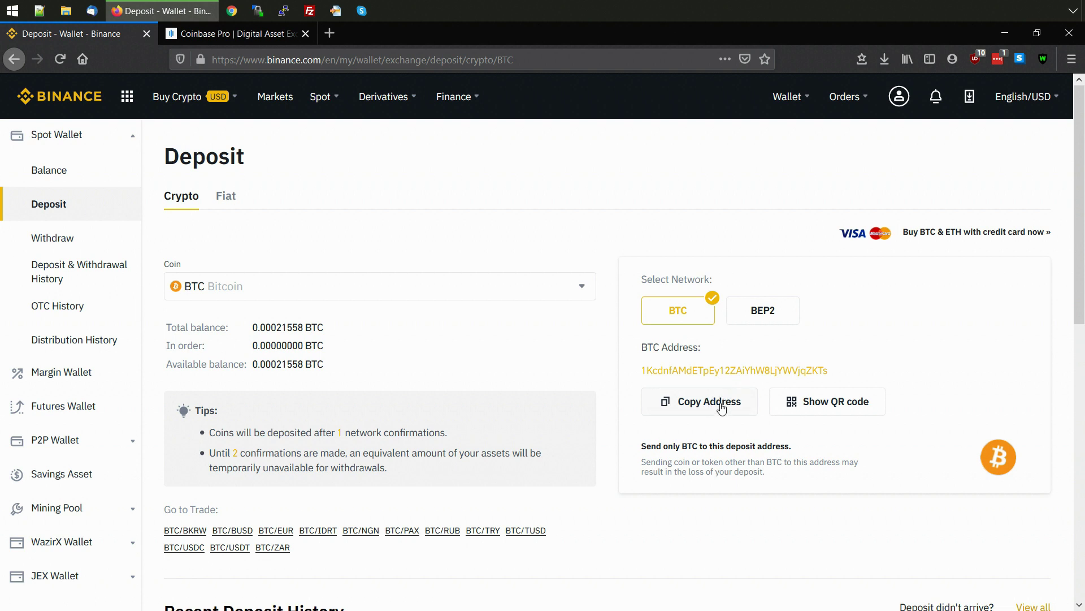
left_click(694, 406)
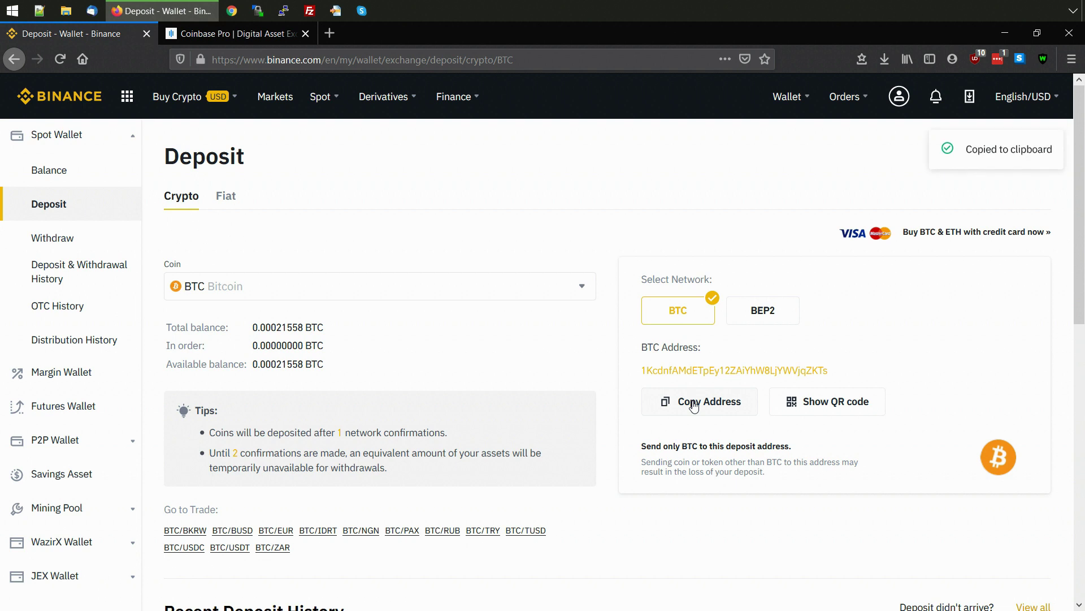
View the Coinbase Pro trading preview again, and highlight the BTC address on the Binance deposit page
left_click(235, 36)
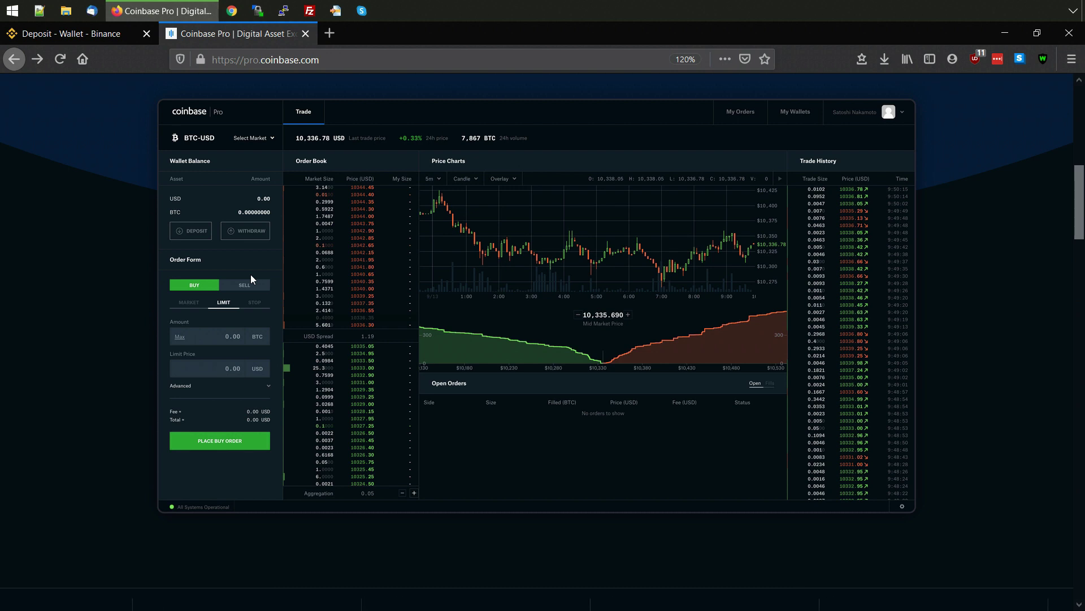
left_click(87, 32)
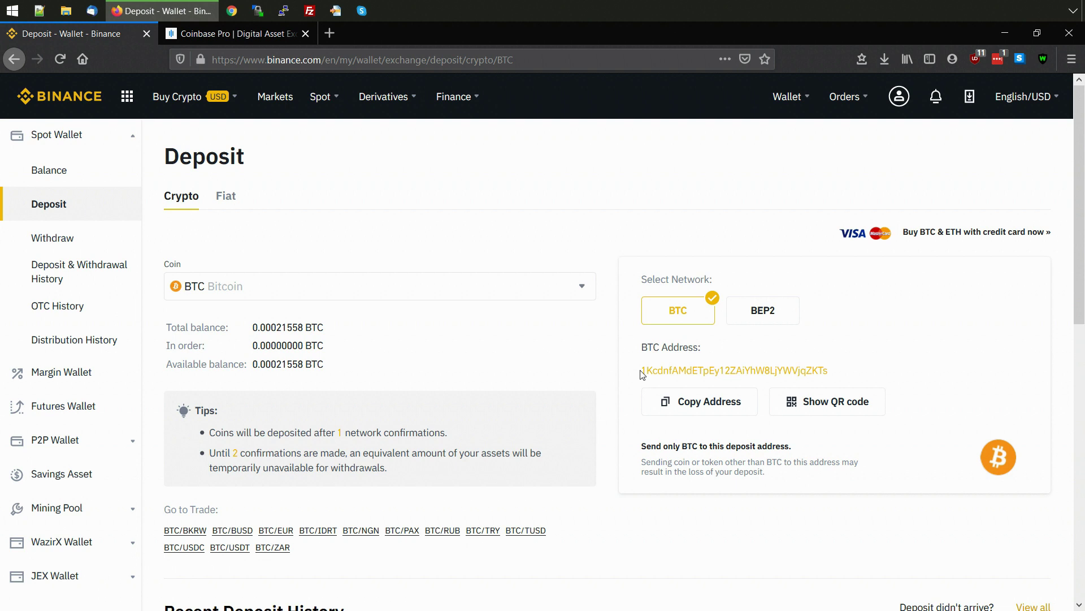
left_click_drag(845, 375, 628, 366)
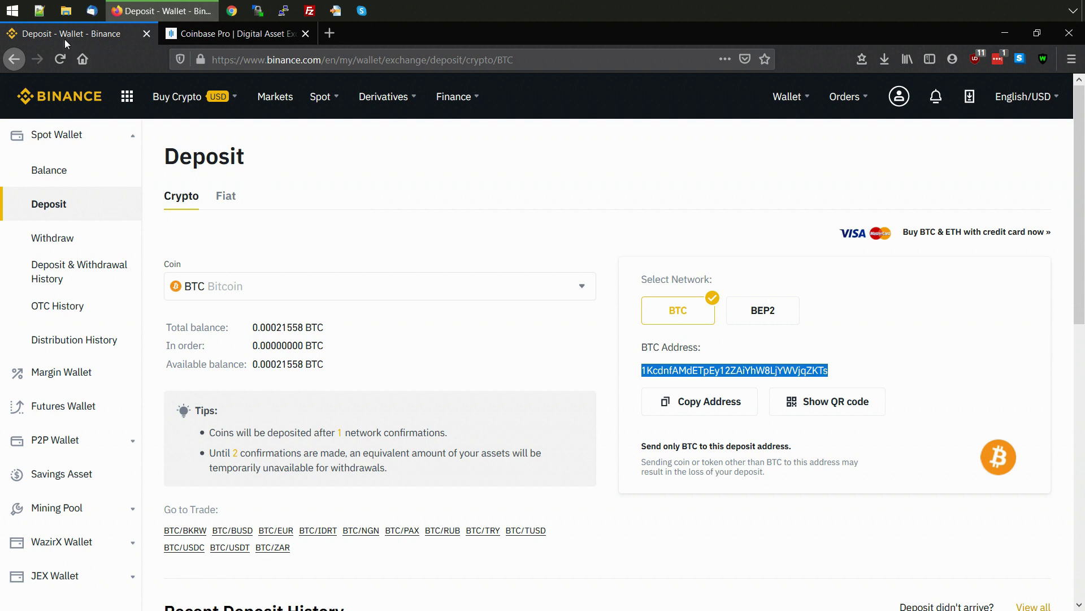
Open Notepad and paste the copied BTC deposit address into the blank document
left_click(12, 12)
type("not")
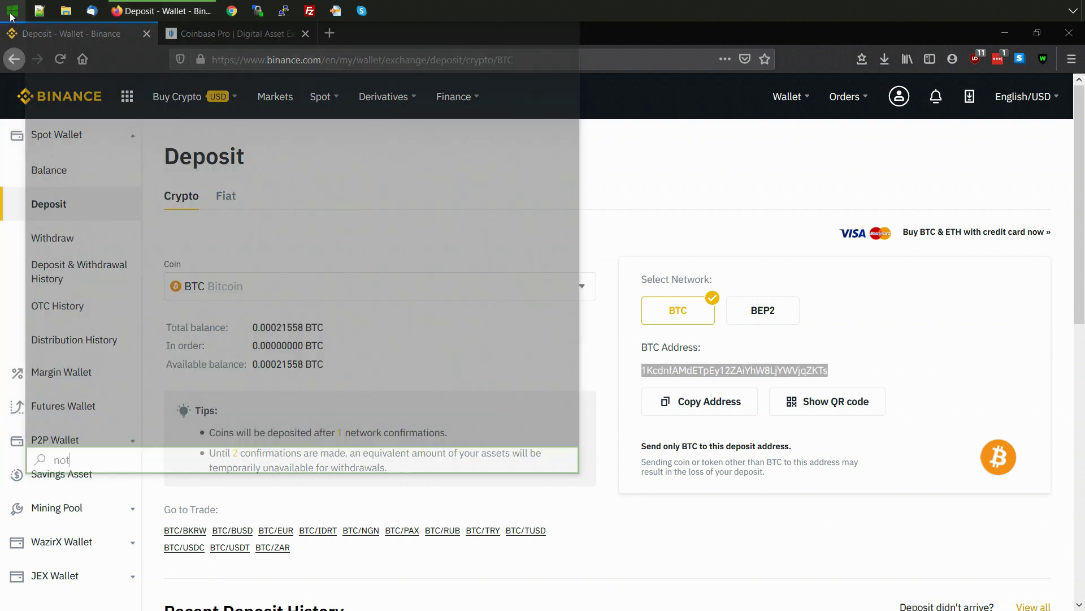
type("epad")
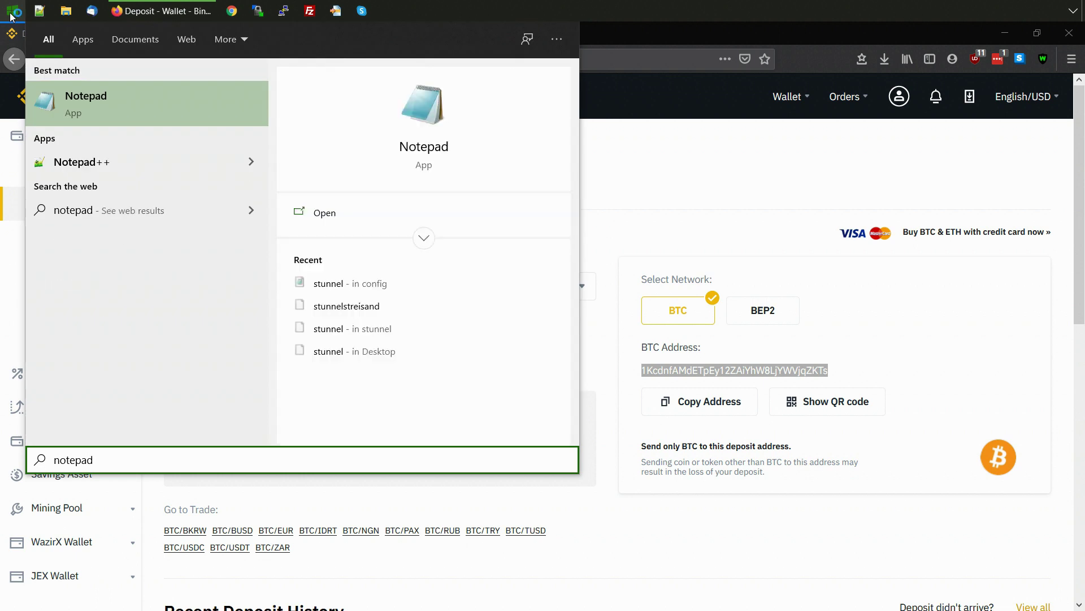
key("Return")
key("ctrl+v")
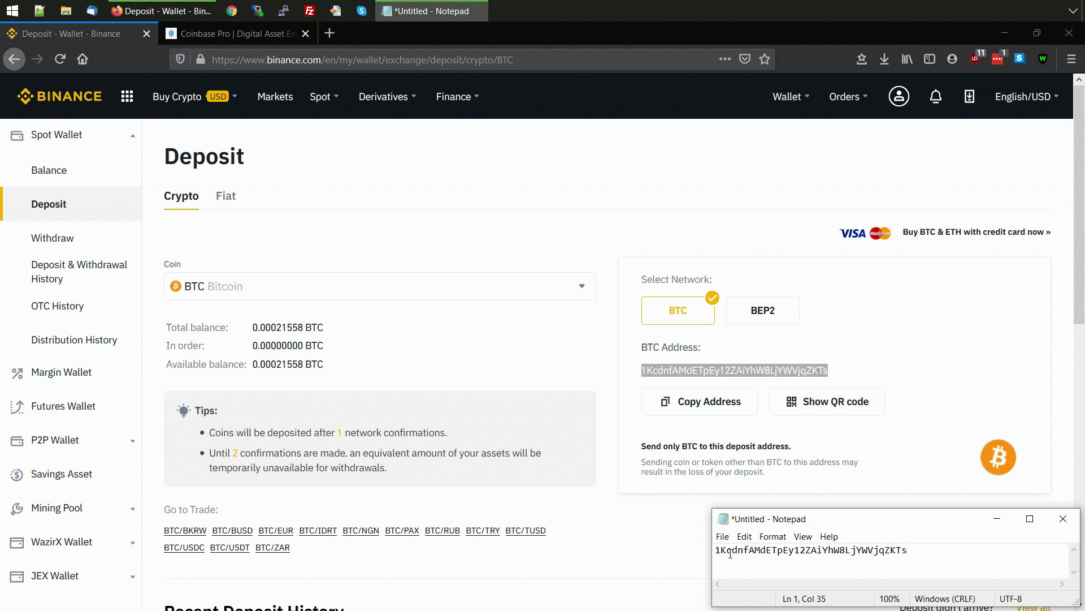
Select the entire address in the Notepad document and copy it
key("ctrl+a")
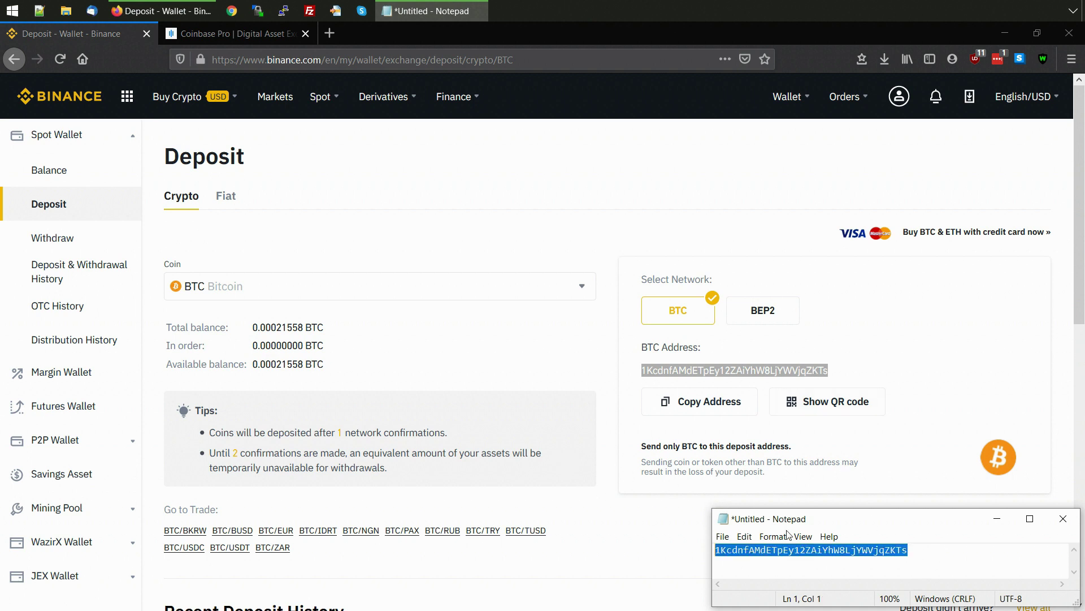
right_click(808, 554)
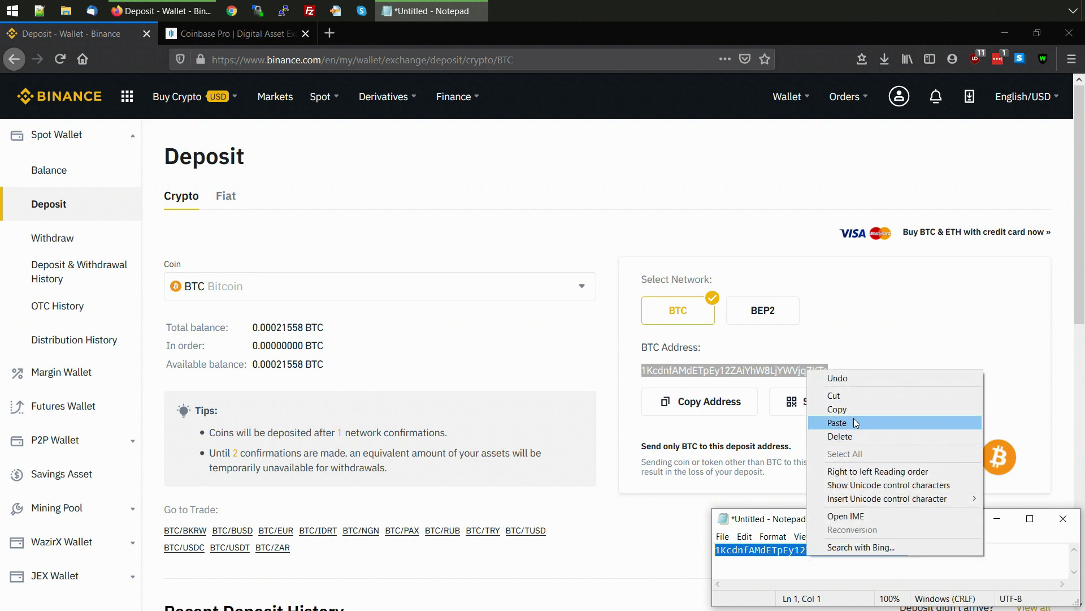
left_click(859, 404)
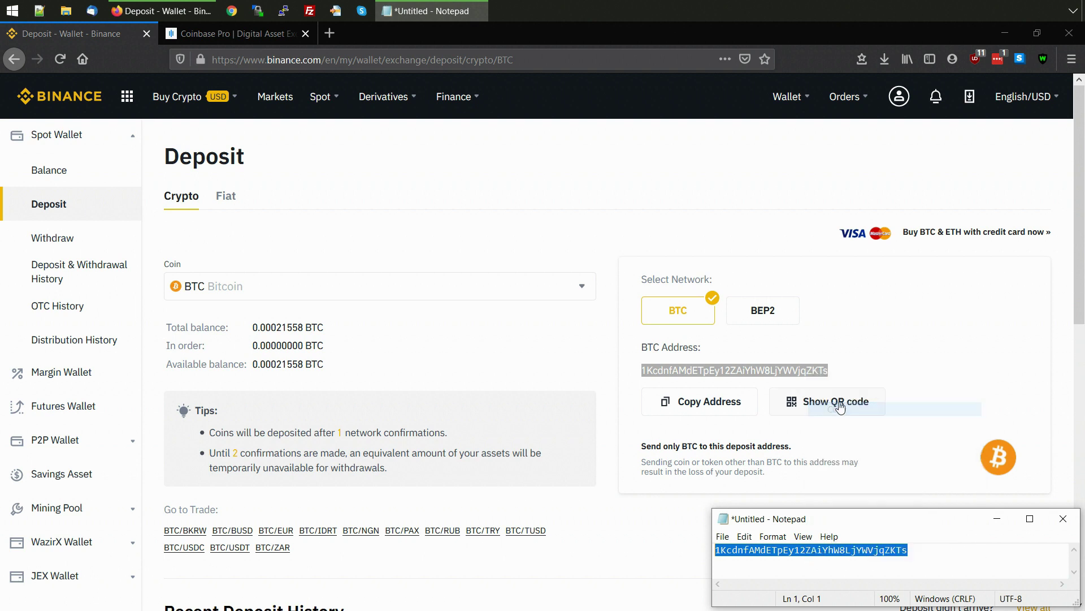
Review the Coinbase Pro wallet and order area alongside the Binance BTC deposit address, clearing the address highlight
left_click(252, 36)
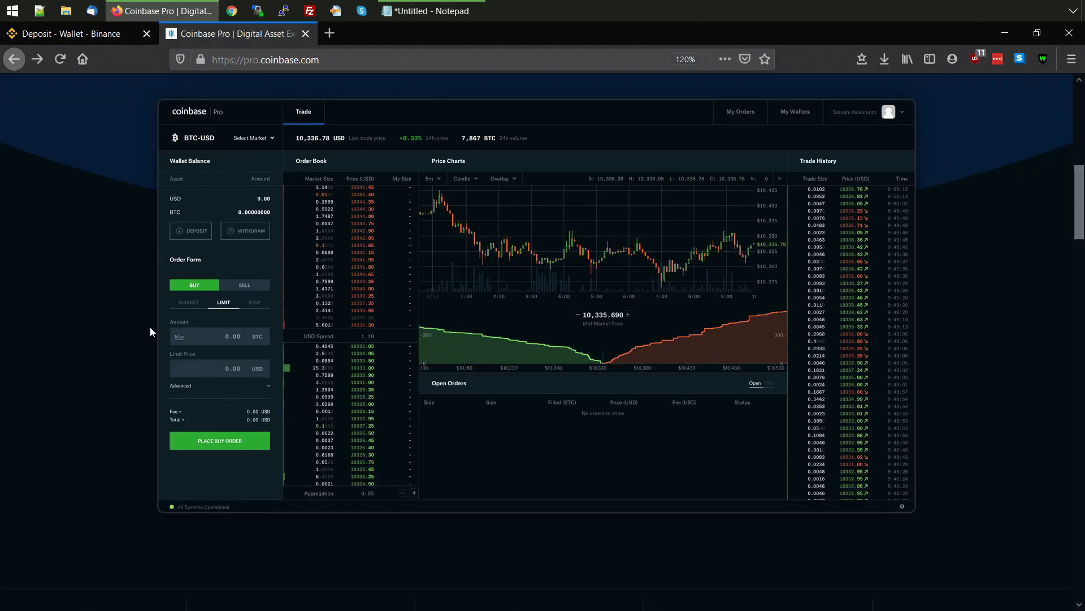
left_click(104, 36)
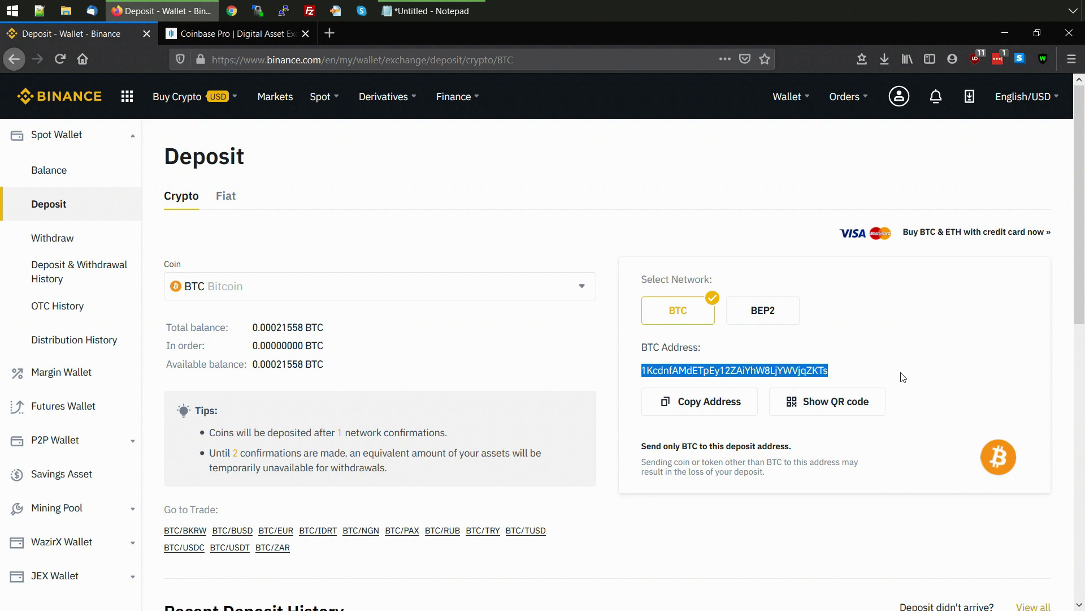
left_click(911, 355)
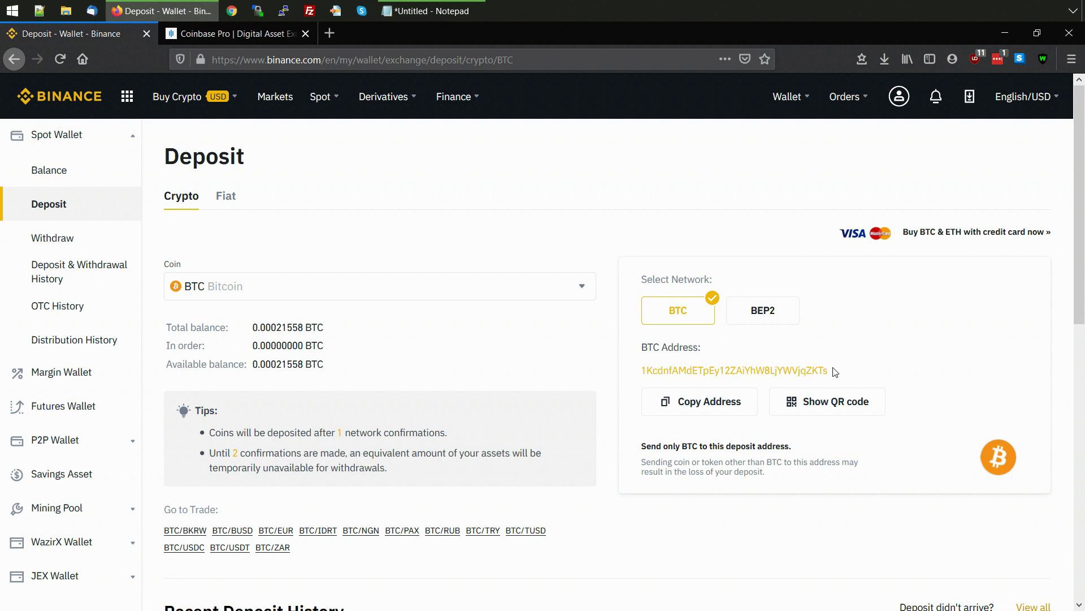
left_click(250, 36)
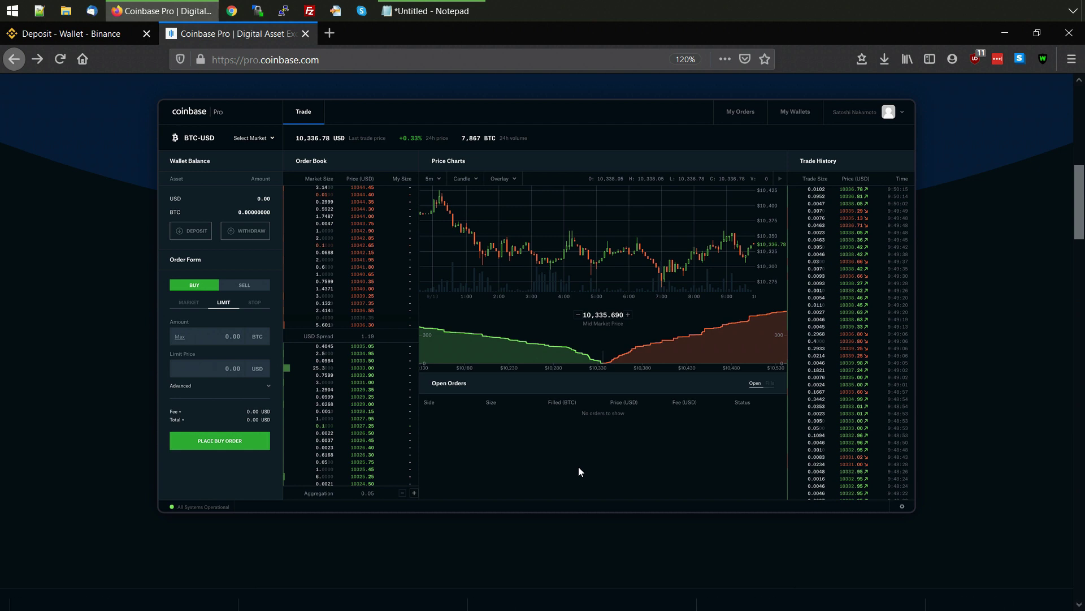
left_click(75, 35)
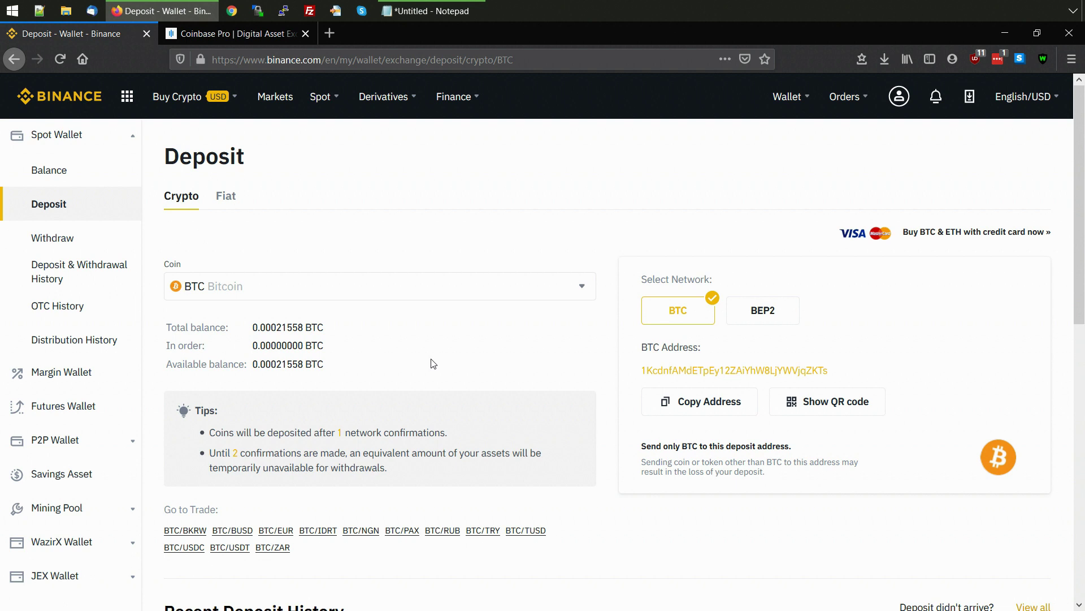
Examine the confirmation tips and Recent Deposit History on the Binance BTC deposit page
scroll(433, 363, "down", 2)
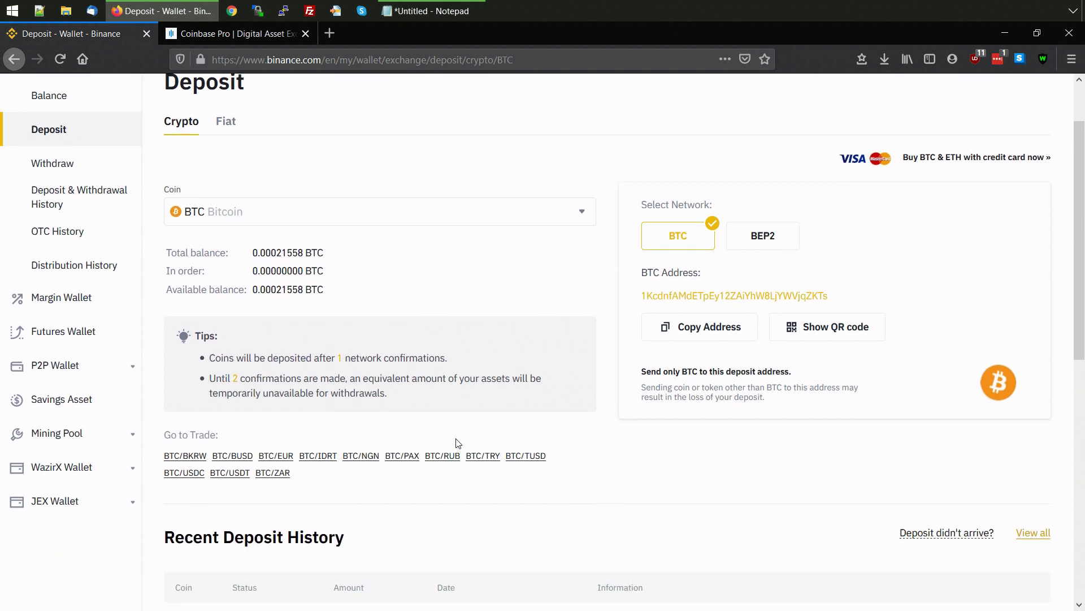
scroll(457, 441, "down", 2)
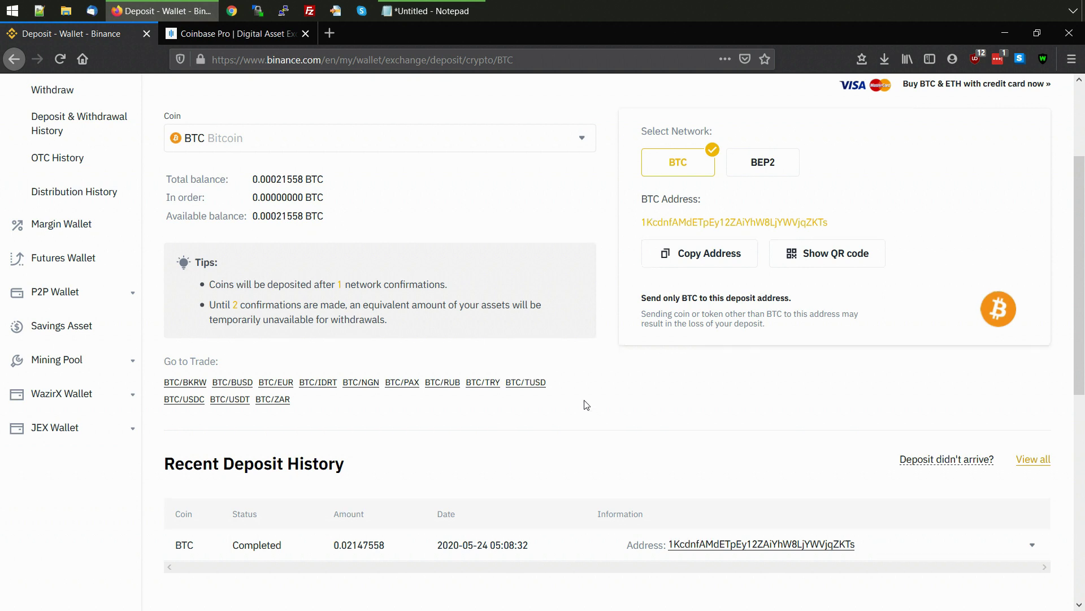
scroll(586, 406, "up", 3)
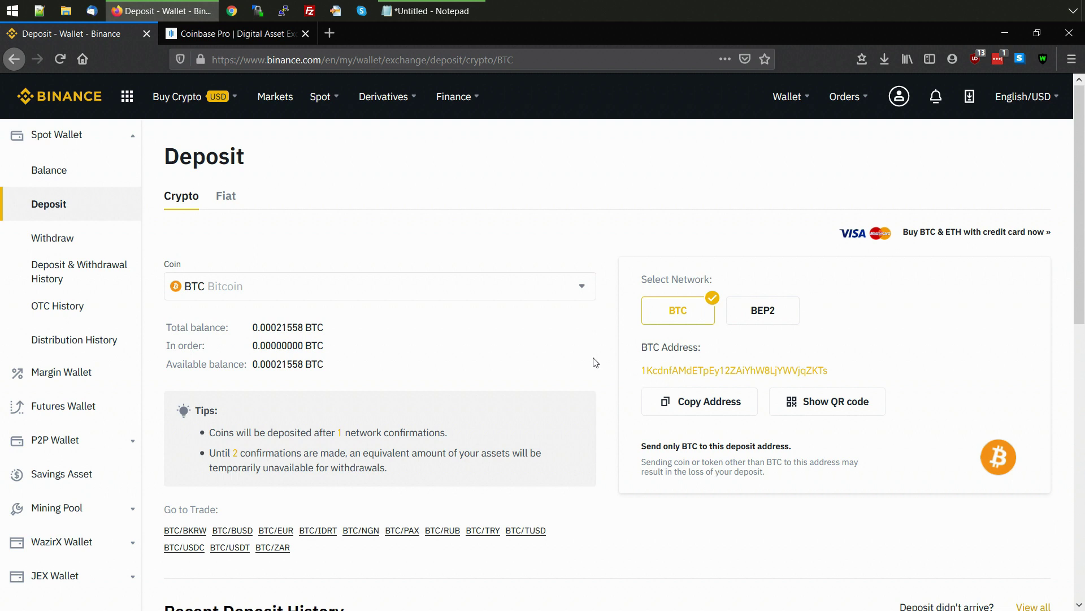
Open the fiat deposit options, dismiss the identity verification request, and examine the payment methods and fees for EUR
mouse_move(229, 97)
left_click(231, 195)
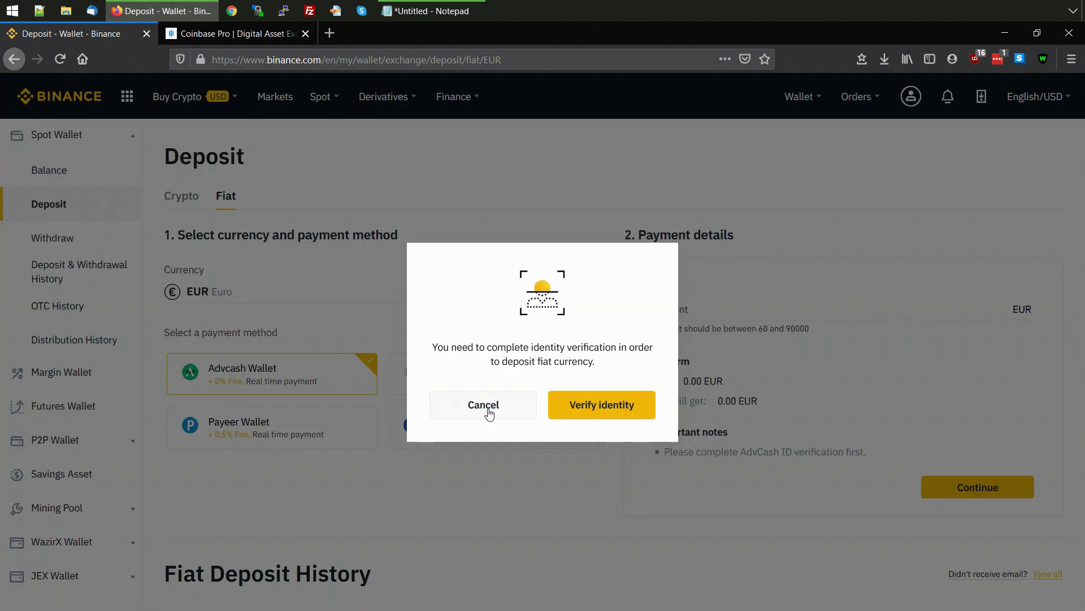
left_click(484, 404)
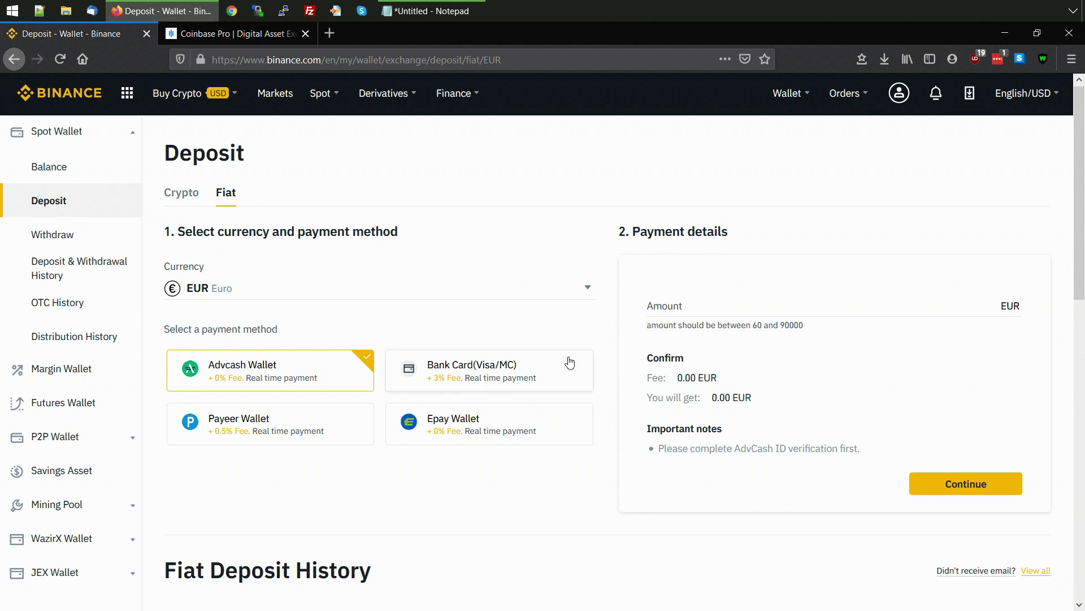
scroll(571, 390, "down", 3)
scroll(577, 426, "up", 3)
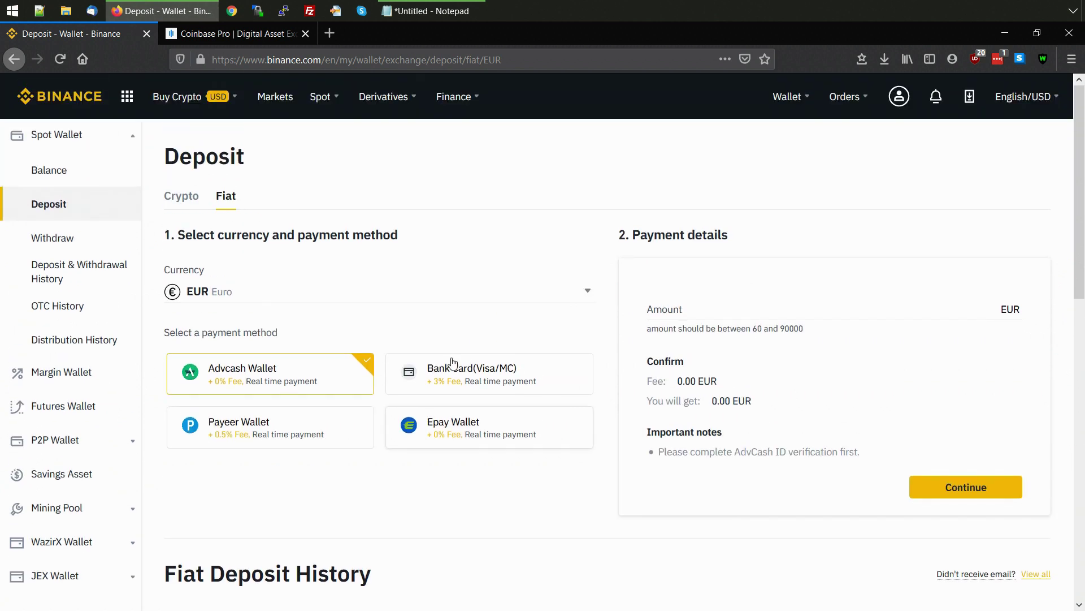